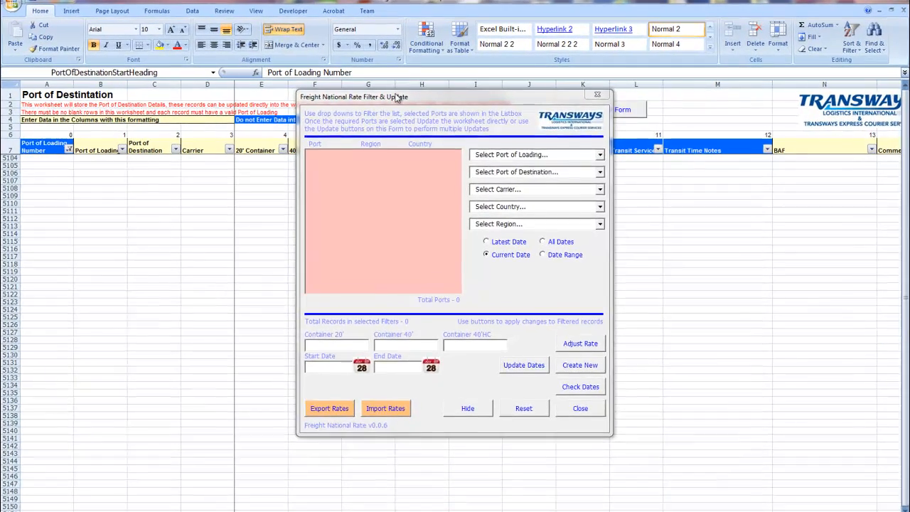
# Filter the freight rates by latest date and export them to a new workbook.
pyautogui.moveTo(404, 96); pyautogui.dragTo(627, 159)
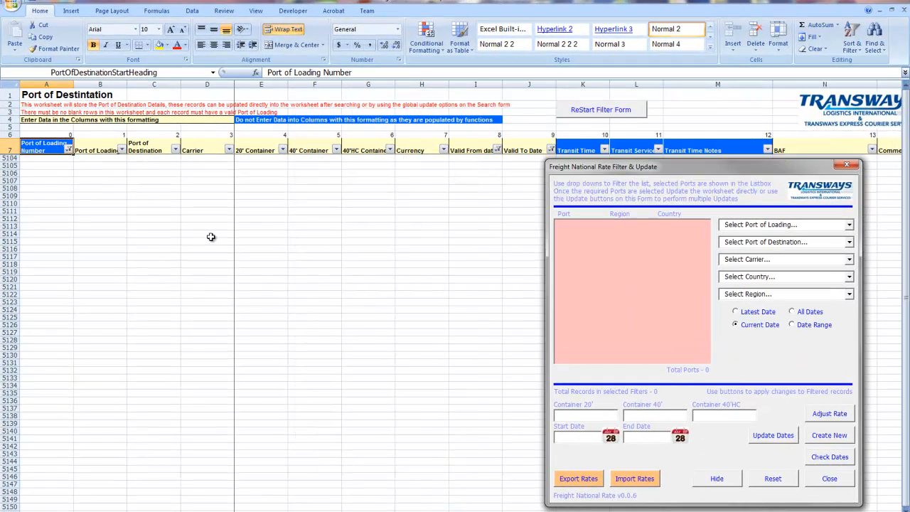
pyautogui.moveTo(652, 166); pyautogui.dragTo(420, 65)
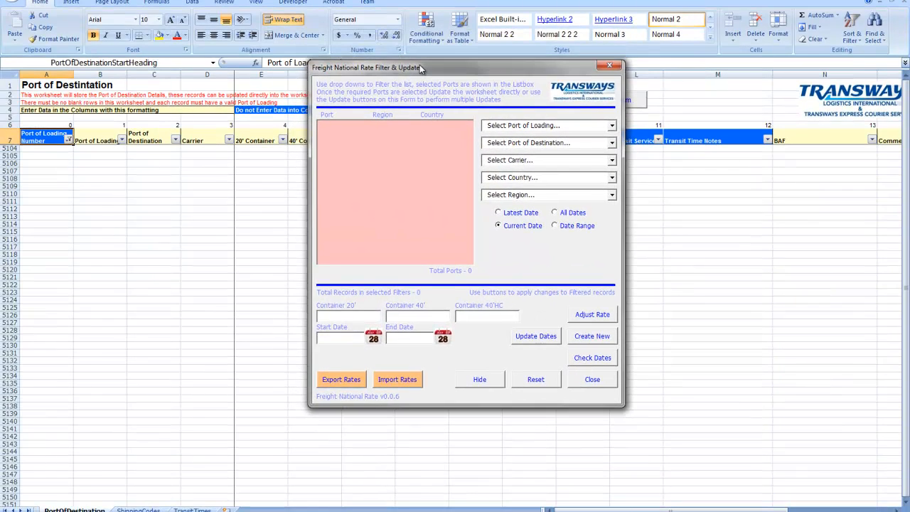
pyautogui.click(501, 213)
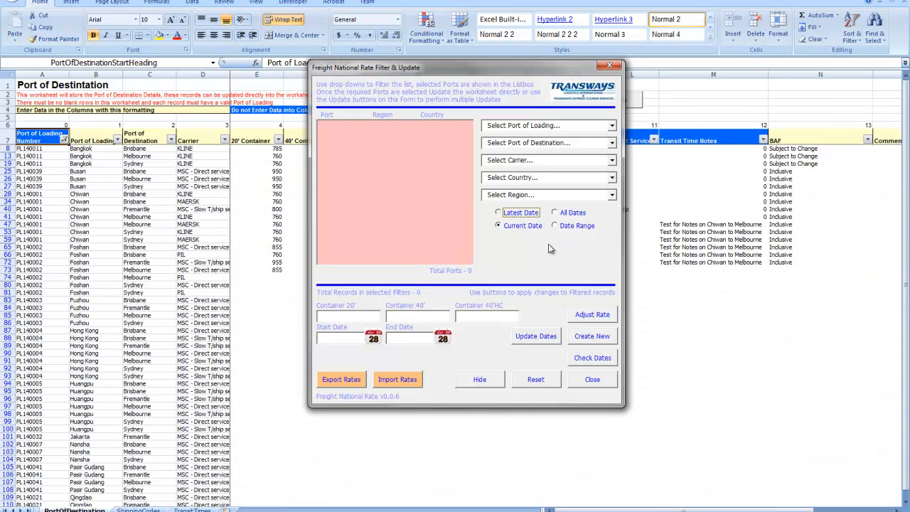
pyautogui.click(340, 381)
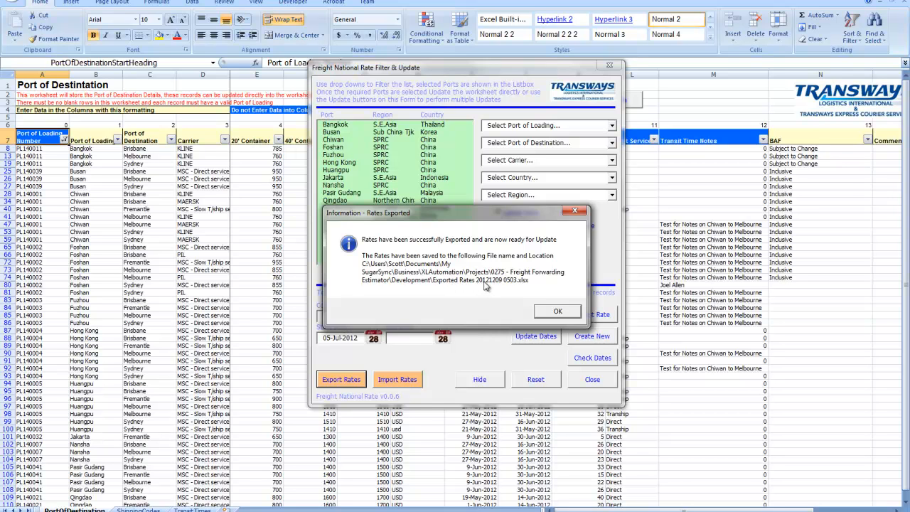
pyautogui.click(556, 313)
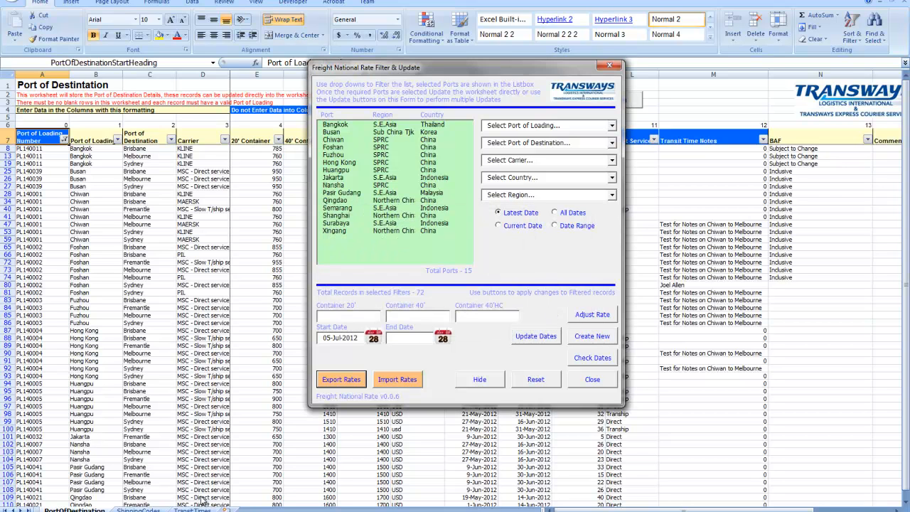
# Open Exported Rates 20121209 0503.xlsx from the Development folder and move the filter form clear of the rate columns.
pyautogui.click(124, 511)
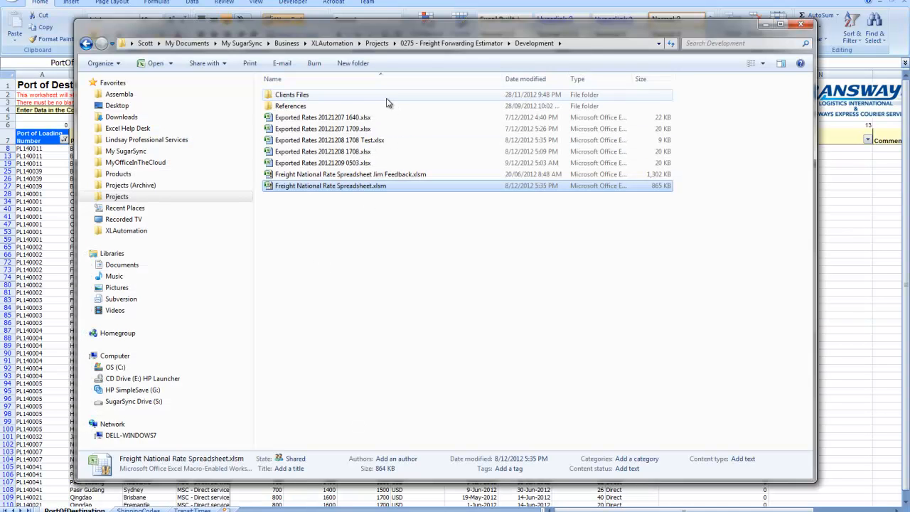
pyautogui.click(333, 165)
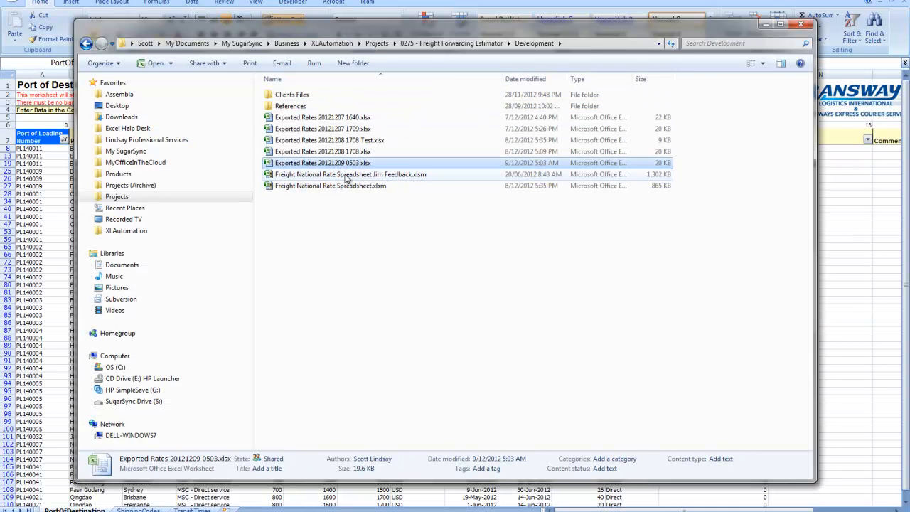
pyautogui.doubleClick(347, 165)
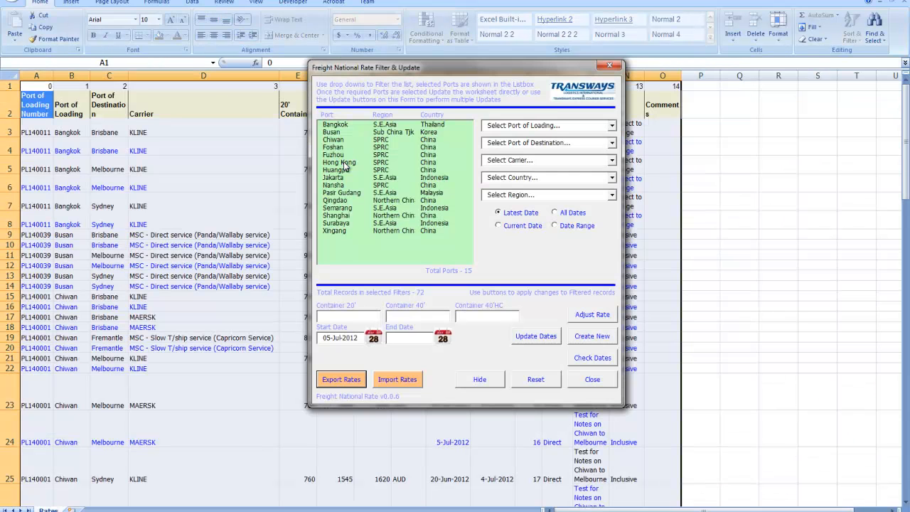
pyautogui.moveTo(415, 64); pyautogui.dragTo(666, 335)
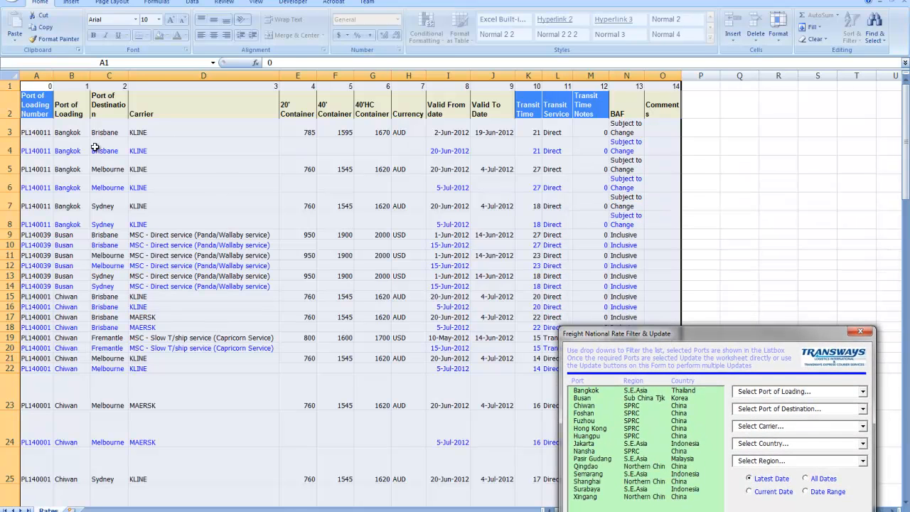
# Examine the exported rate rows, including the blank container, currency and valid-to cells in the blue rows for new rates.
pyautogui.click(35, 131)
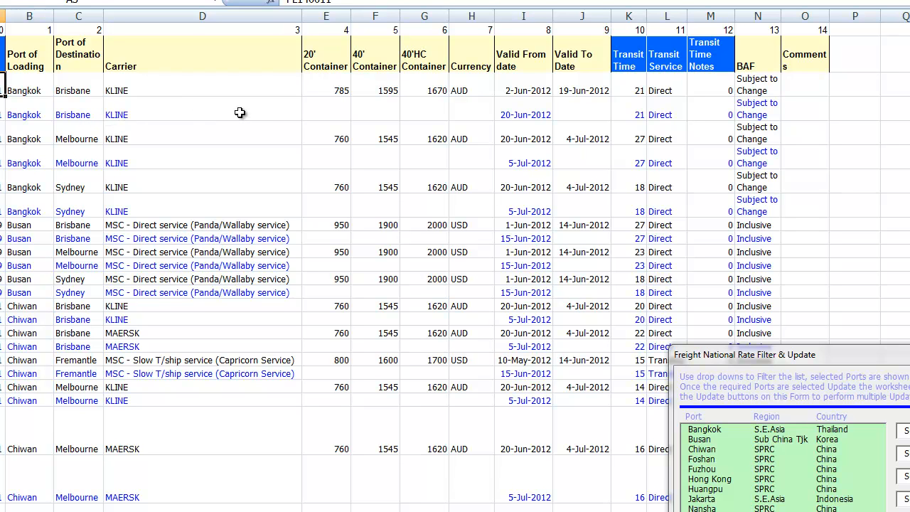
pyautogui.click(333, 112)
pyautogui.click(382, 111)
pyautogui.click(412, 110)
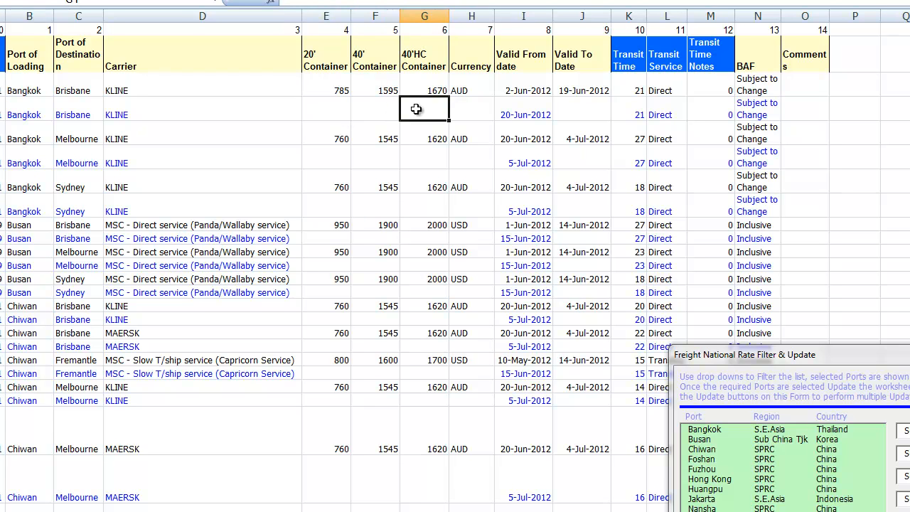
pyautogui.click(473, 111)
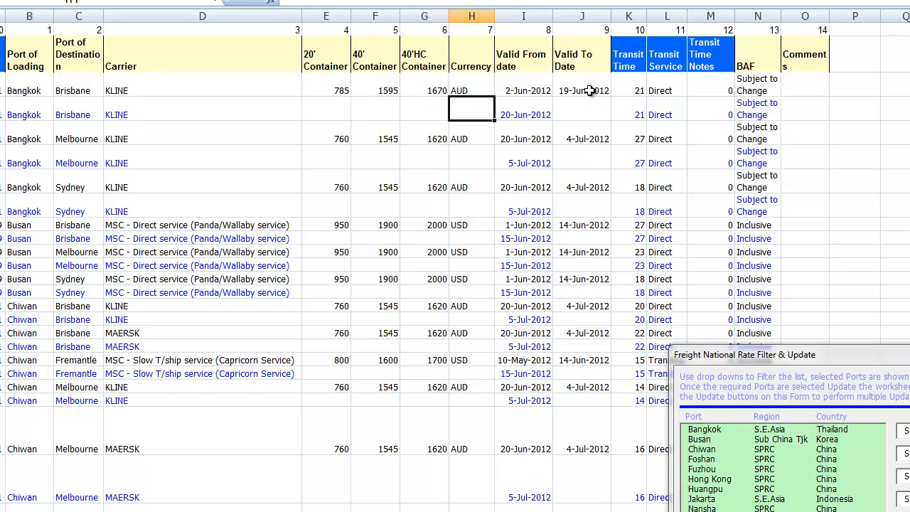
pyautogui.click(524, 115)
pyautogui.click(593, 109)
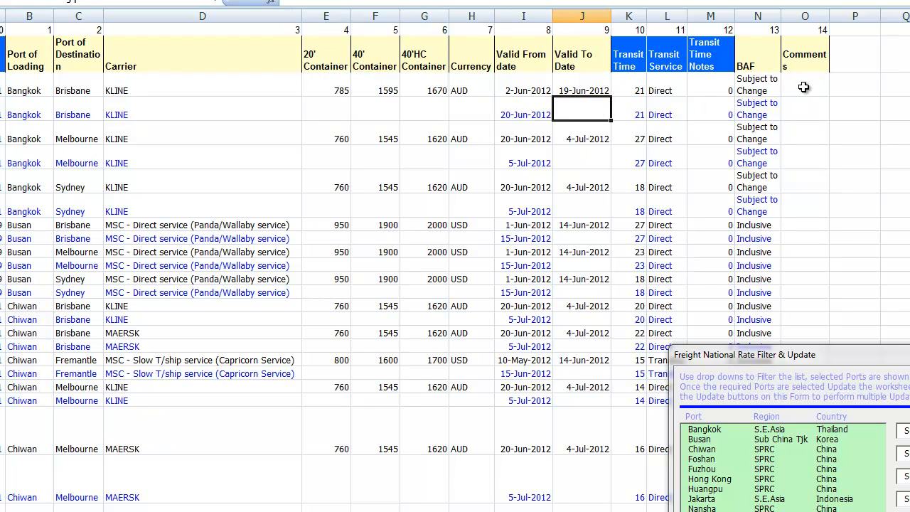
pyautogui.scroll(-7, 155, 346)
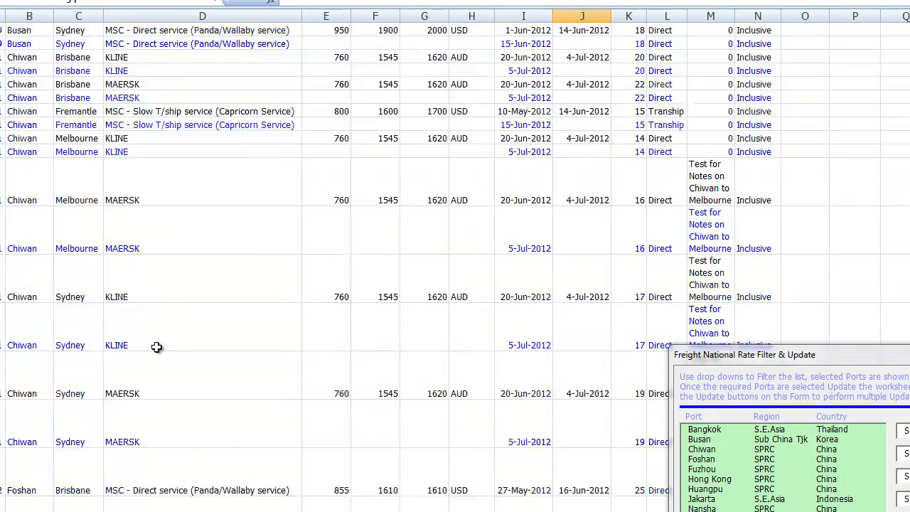
pyautogui.scroll(-20, 156, 347)
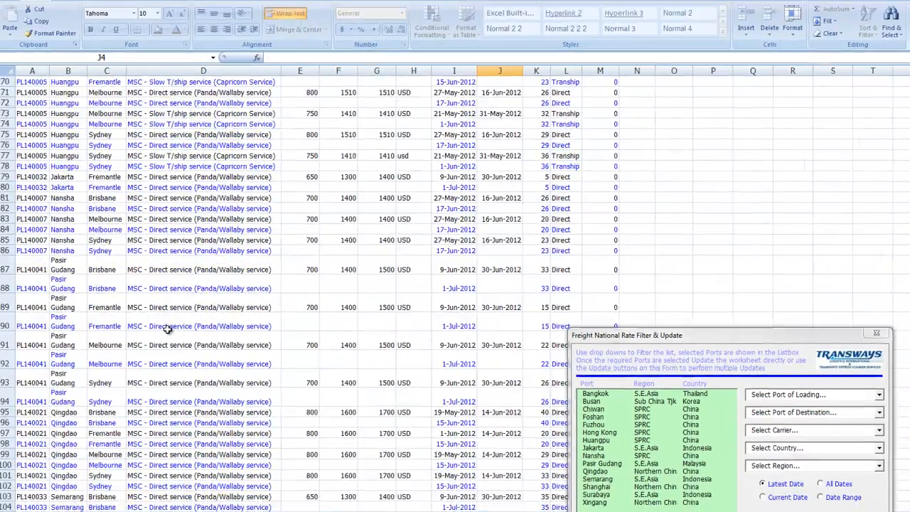
pyautogui.scroll(-8, 169, 328)
pyautogui.scroll(20, 169, 328)
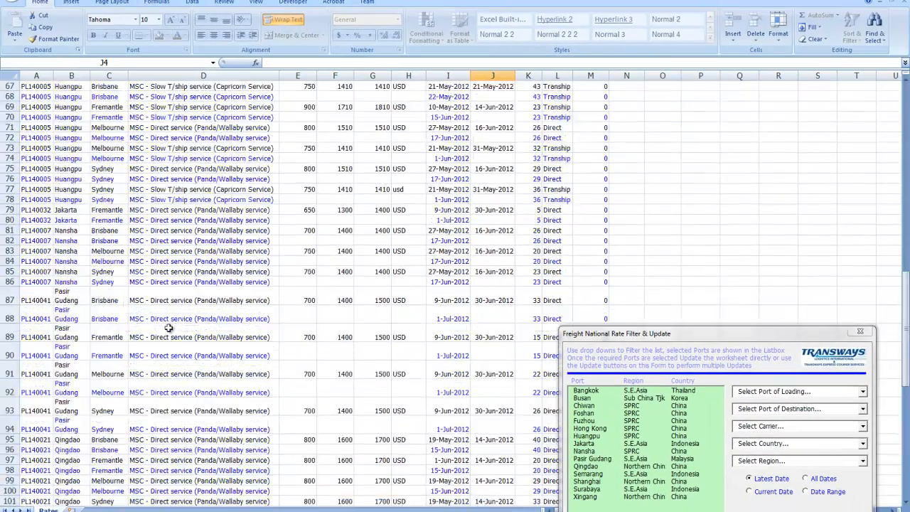
pyautogui.scroll(15, 169, 328)
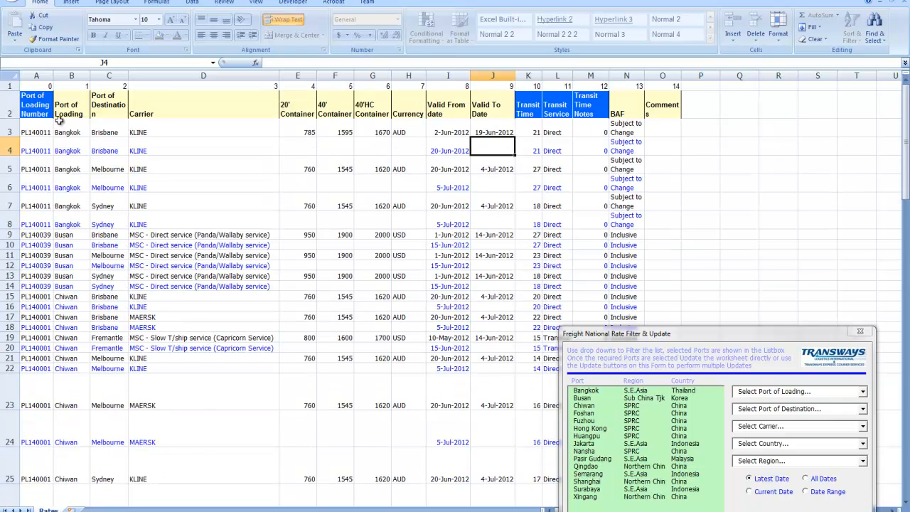
# Try to delete the port of loading number in cell A3.
pyautogui.click(36, 133)
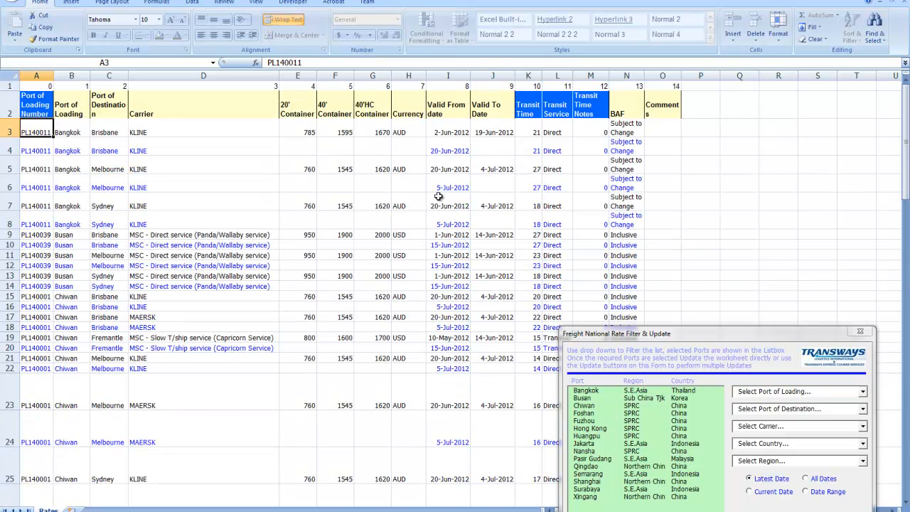
pyautogui.press('Delete')
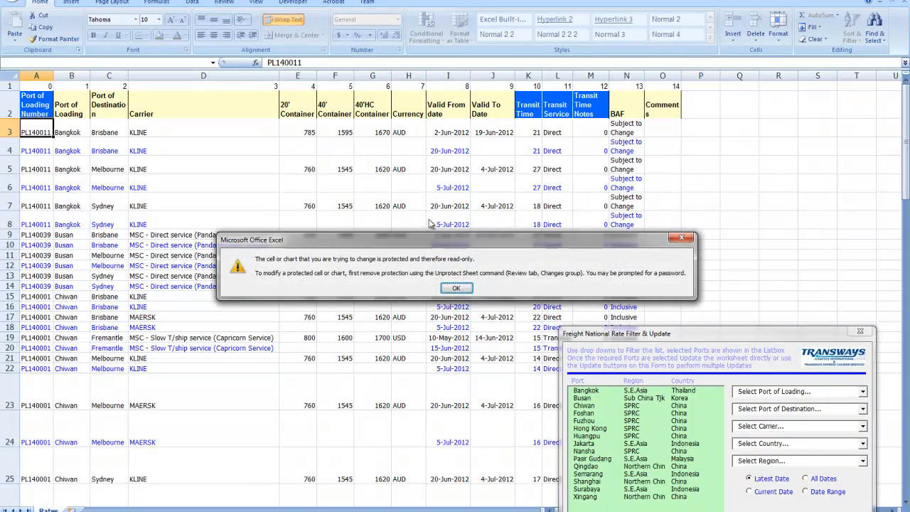
pyautogui.click(457, 289)
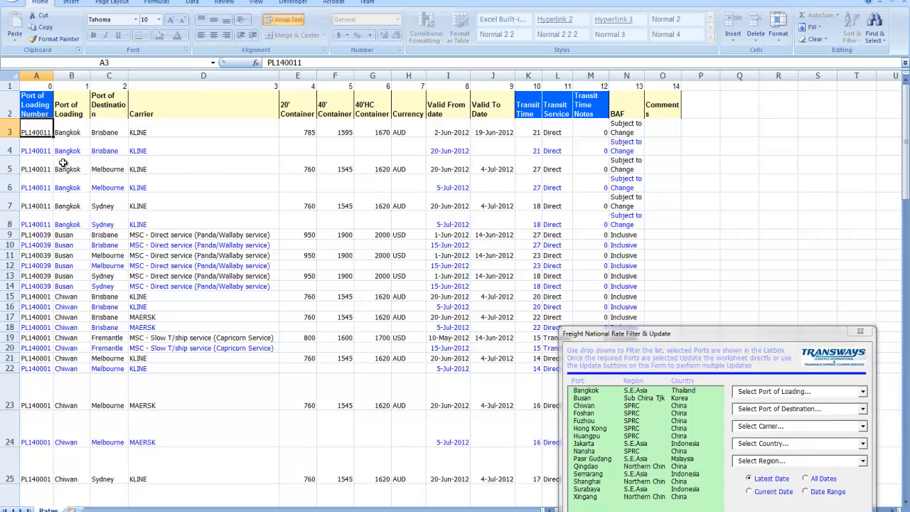
# Replace the port of destination in cell C4 with the invalid name Jimbuck.
pyautogui.click(100, 150)
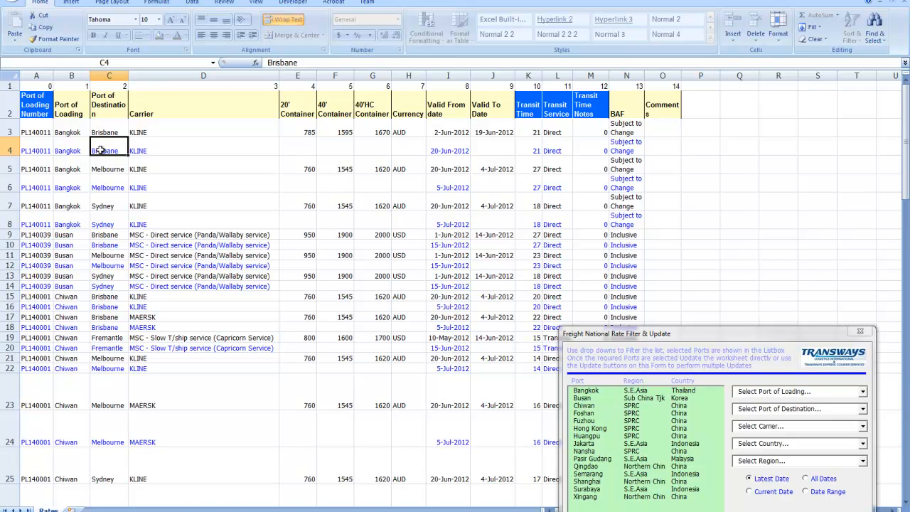
pyautogui.write('Jimbuck')
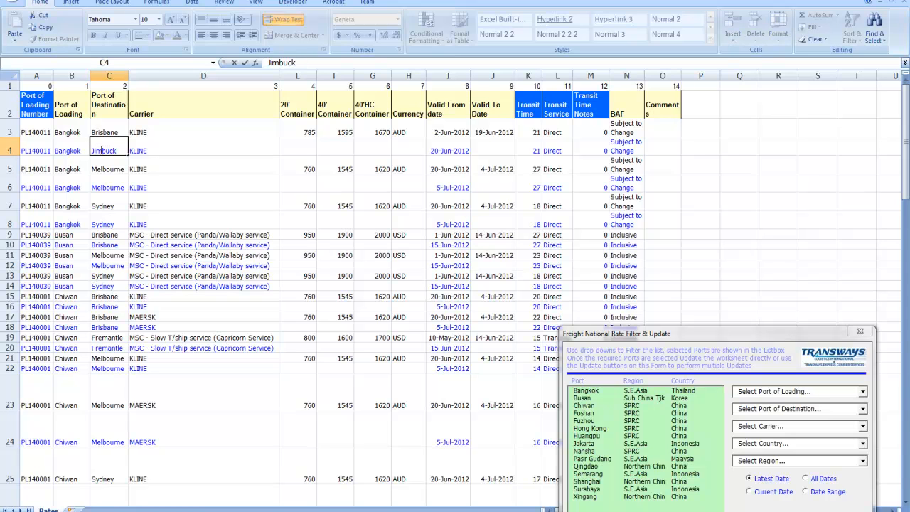
pyautogui.press('Return')
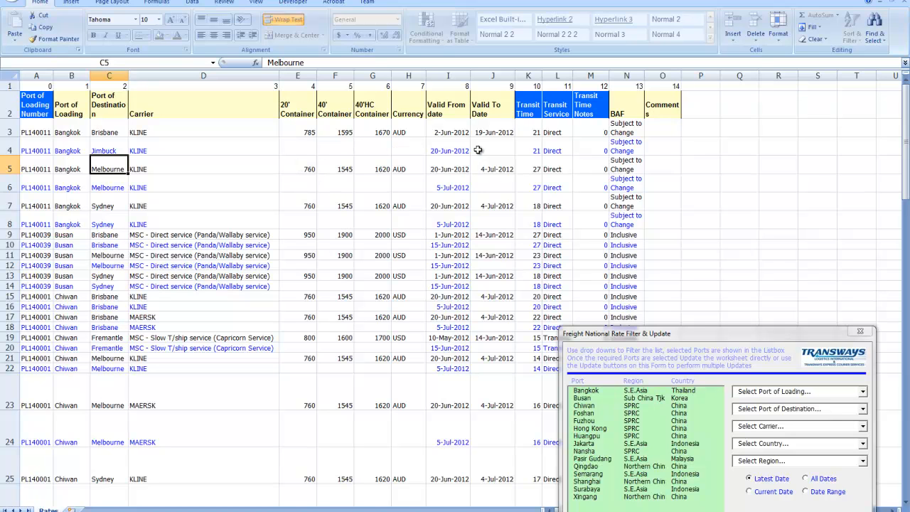
# Enter the invalid text gjgjd as row 4's Valid From date and its 40' Container rate.
pyautogui.click(456, 148)
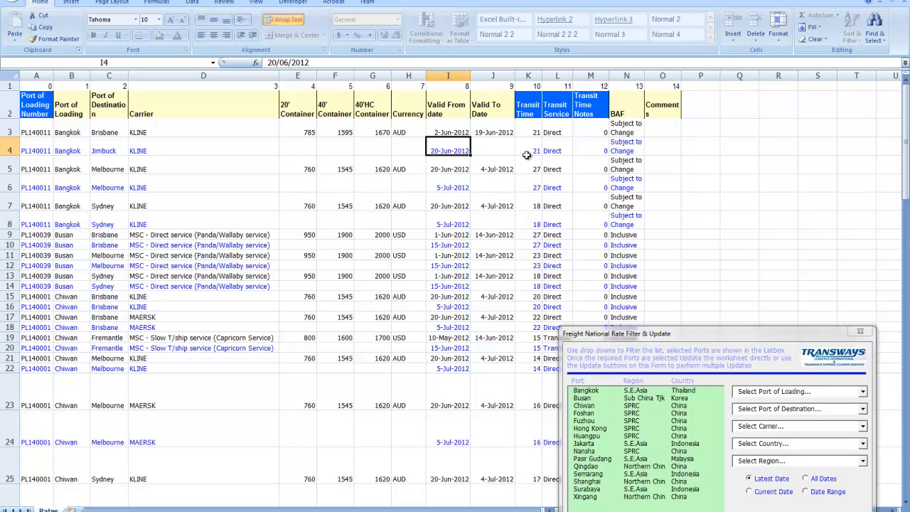
pyautogui.write('gjgj')
pyautogui.press('Left')
pyautogui.press('Left')
pyautogui.press('Left')
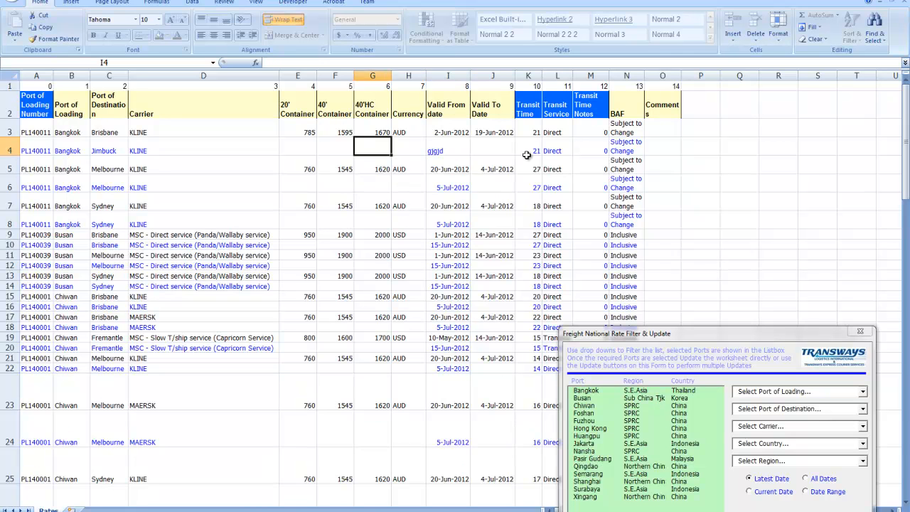
pyautogui.write('gjgjd')
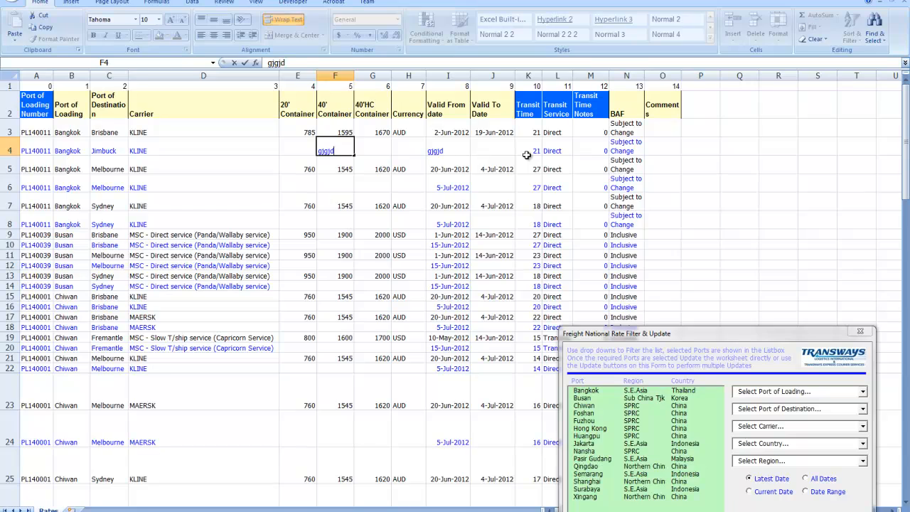
pyautogui.press('Return')
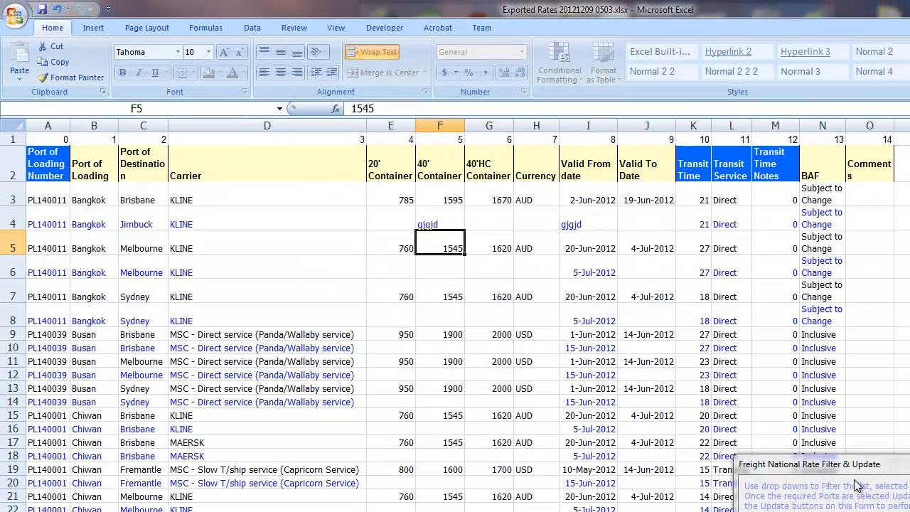
# Try to import the rates from Exported Rates 20121209 0503.xlsx in the 0275 - Freight Forwarding Estimator project's Development folder.
pyautogui.moveTo(858, 465); pyautogui.dragTo(428, 118)
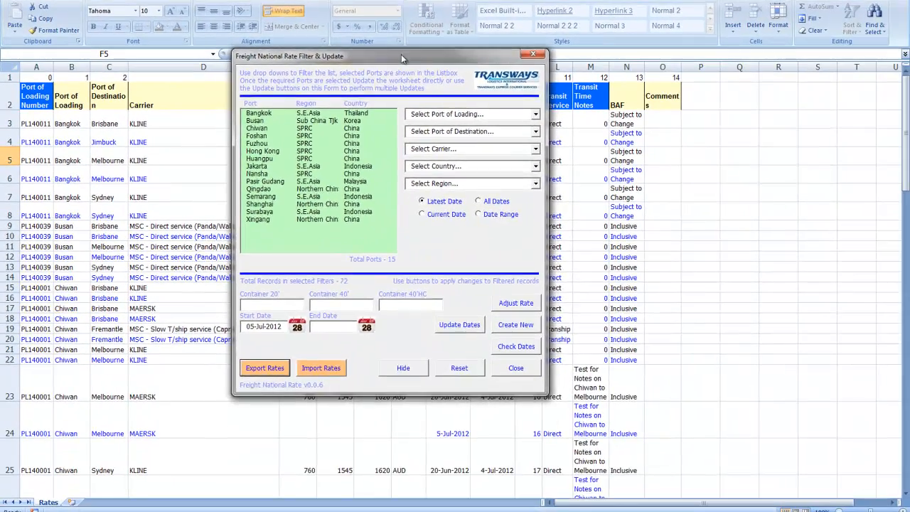
pyautogui.moveTo(511, 112); pyautogui.dragTo(579, 409)
pyautogui.moveTo(454, 290); pyautogui.dragTo(437, 71)
pyautogui.click(364, 387)
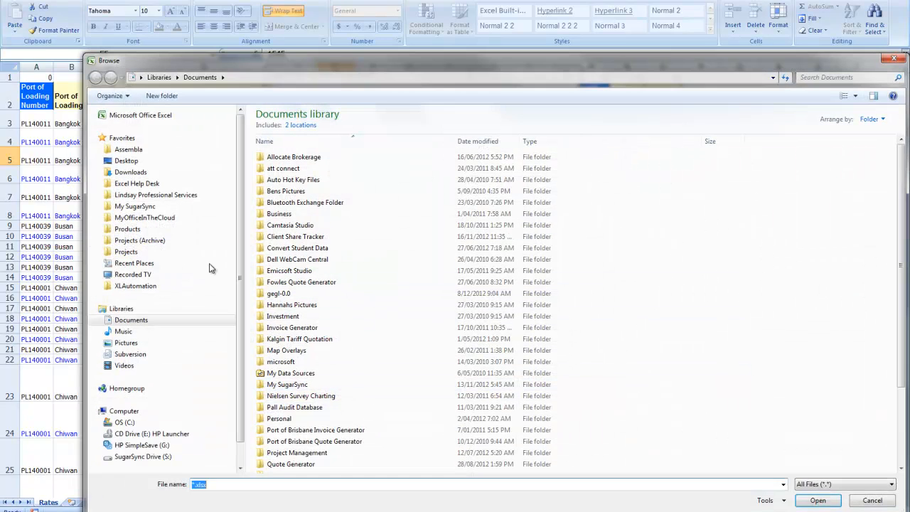
pyautogui.click(126, 253)
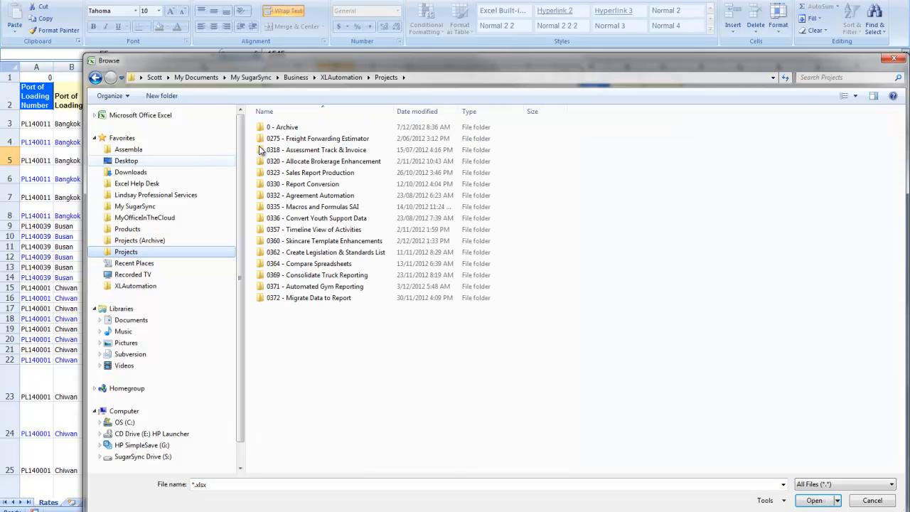
pyautogui.doubleClick(331, 140)
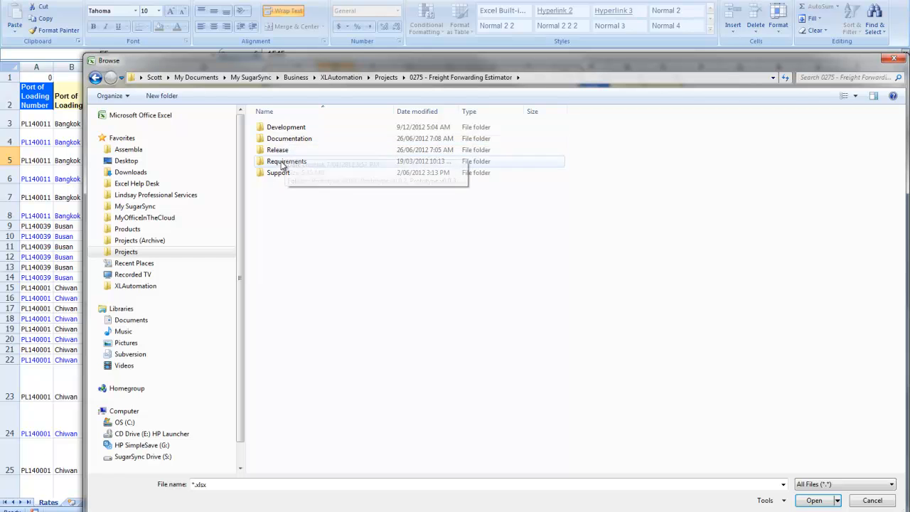
pyautogui.doubleClick(286, 129)
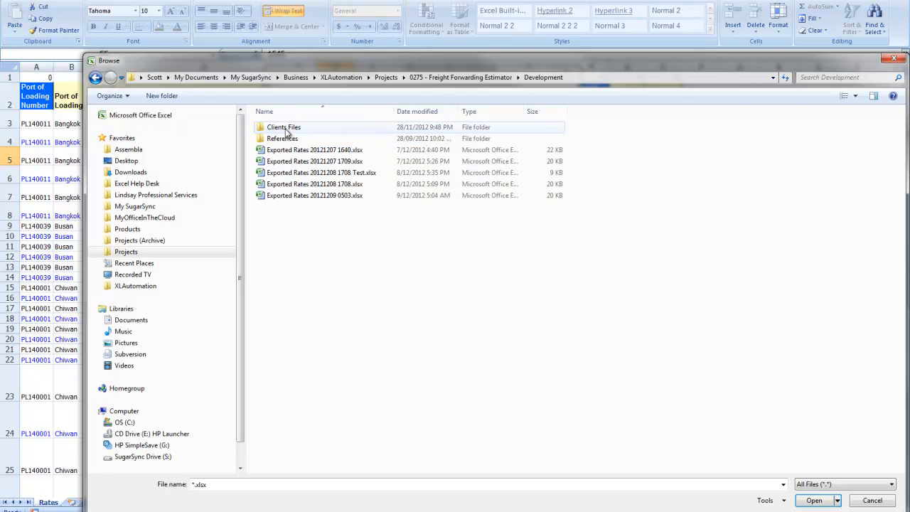
pyautogui.doubleClick(316, 196)
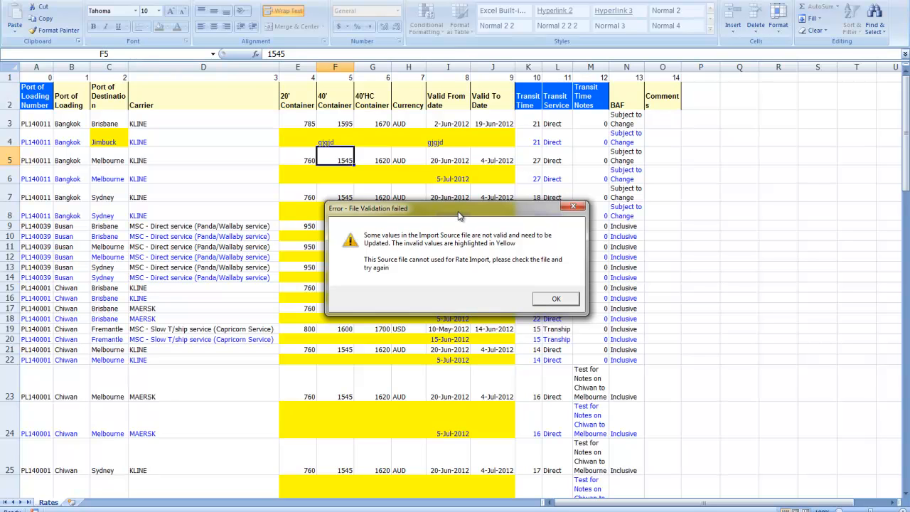
pyautogui.click(558, 298)
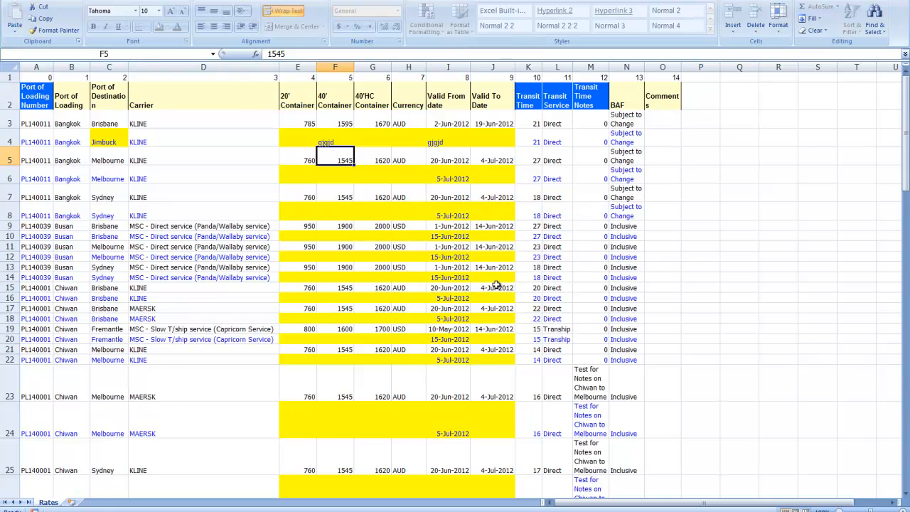
# Delete rows 7 to 148 from the Rates sheet of the exported workbook.
pyautogui.scroll(-3, 423, 409)
pyautogui.scroll(-10, 423, 408)
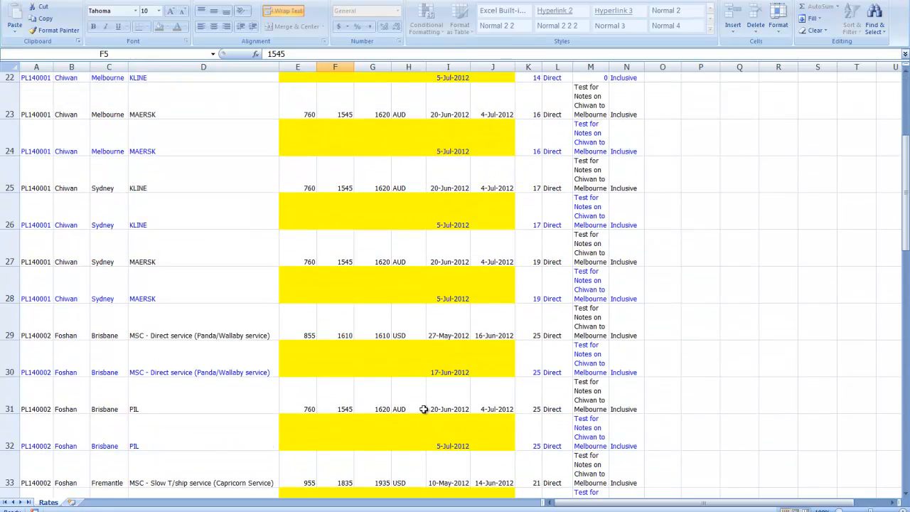
pyautogui.scroll(-7, 423, 409)
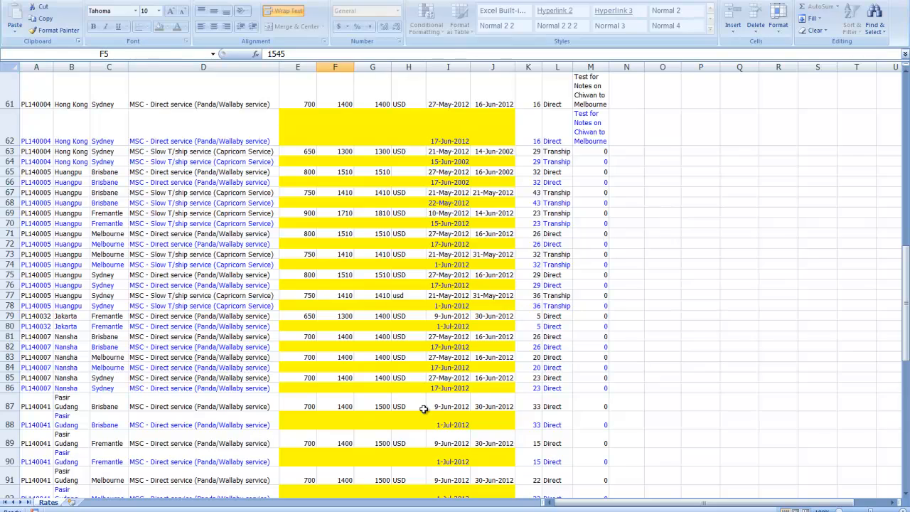
pyautogui.scroll(-14, 423, 409)
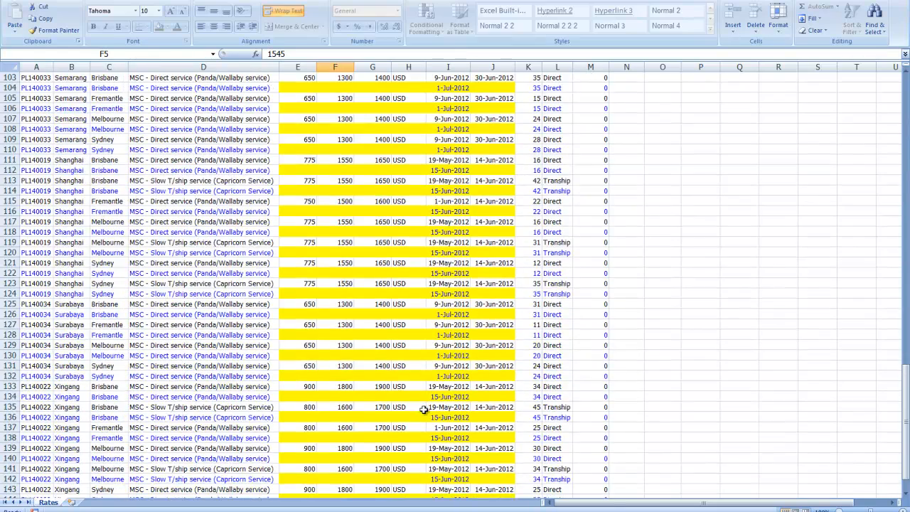
pyautogui.scroll(-7, 424, 409)
pyautogui.scroll(20, 423, 409)
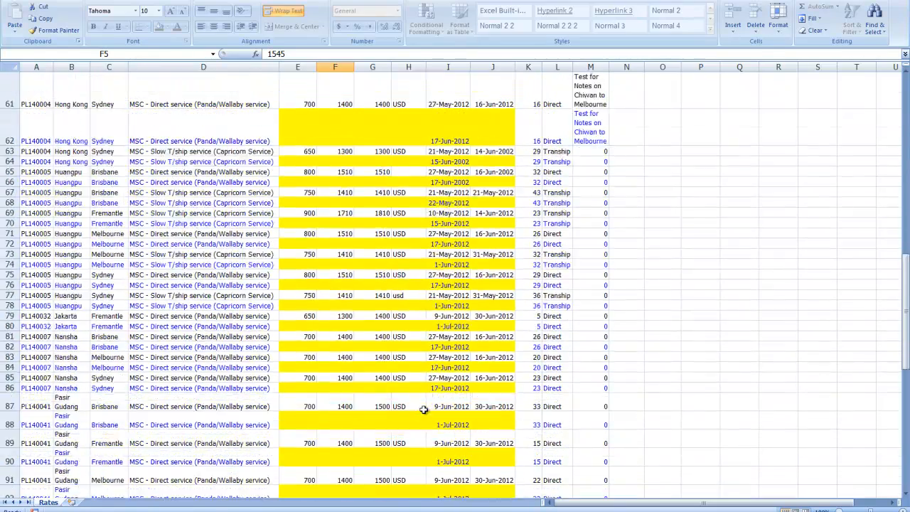
pyautogui.scroll(9, 423, 409)
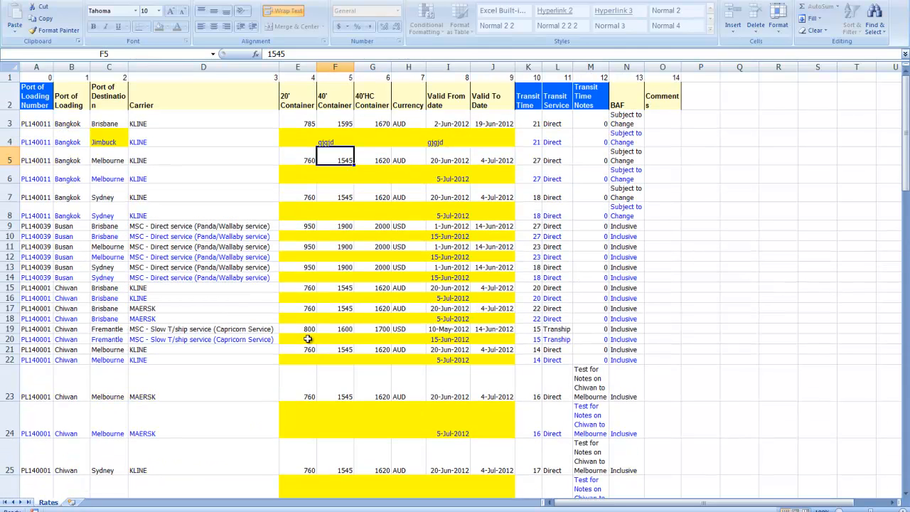
pyautogui.click(8, 192)
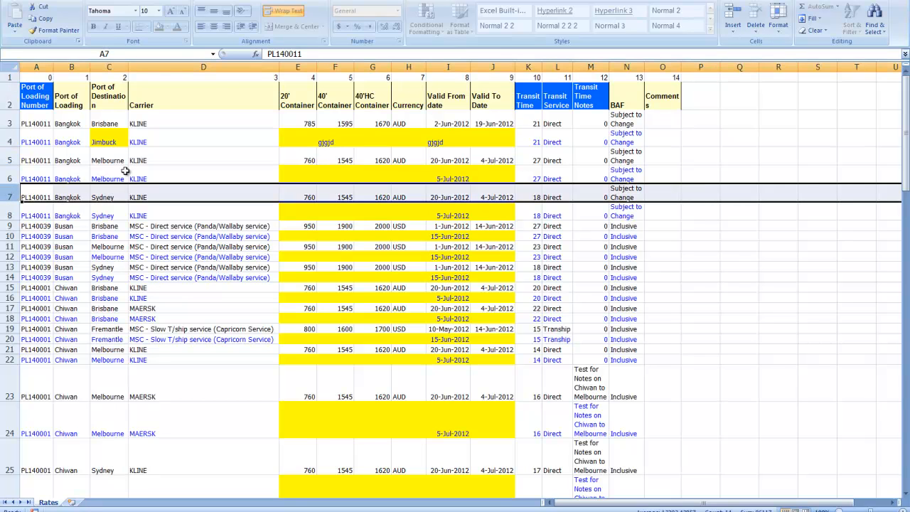
pyautogui.click(242, 1)
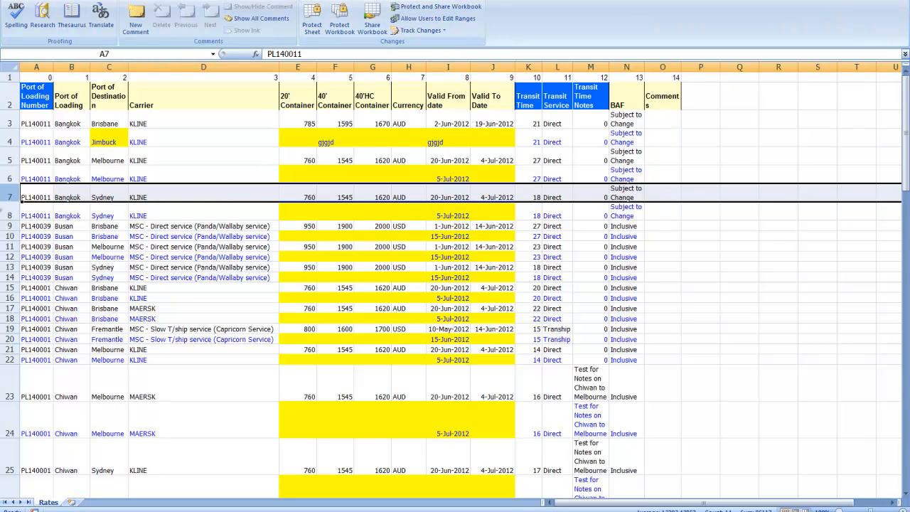
pyautogui.moveTo(8, 199); pyautogui.dragTo(8, 497)
pyautogui.rightClick(198, 224)
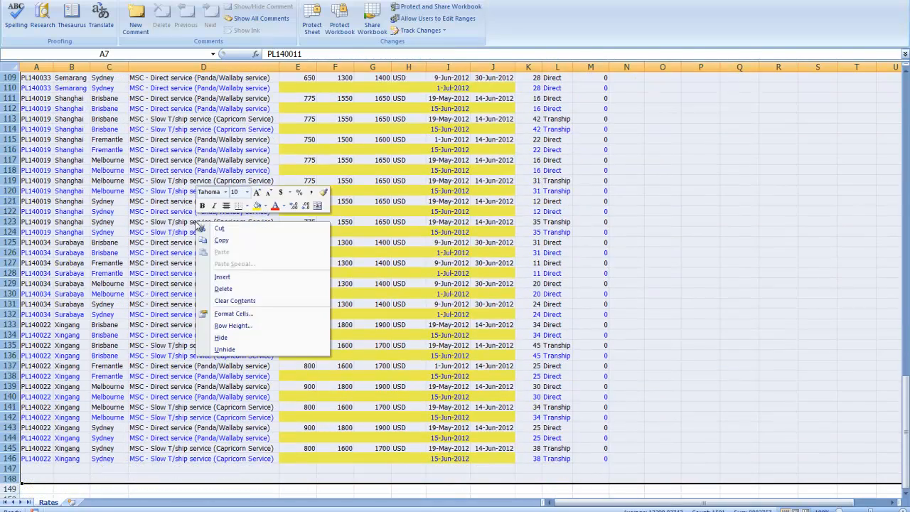
pyautogui.click(232, 288)
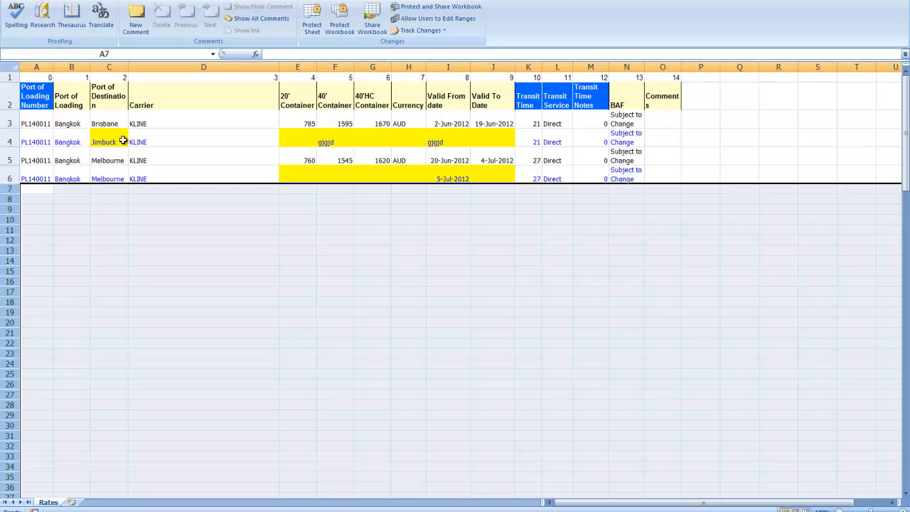
# Fill row 4 with a 20' rate of 850, a 40' rate of 1675, a 40'HC rate of 1895 and currency AUD.
pyautogui.click(293, 140)
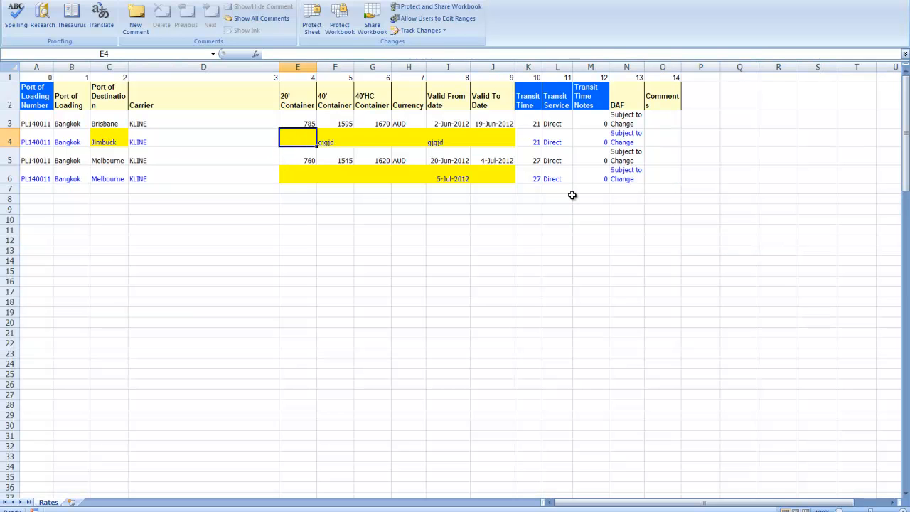
pyautogui.write('850')
pyautogui.press('Tab')
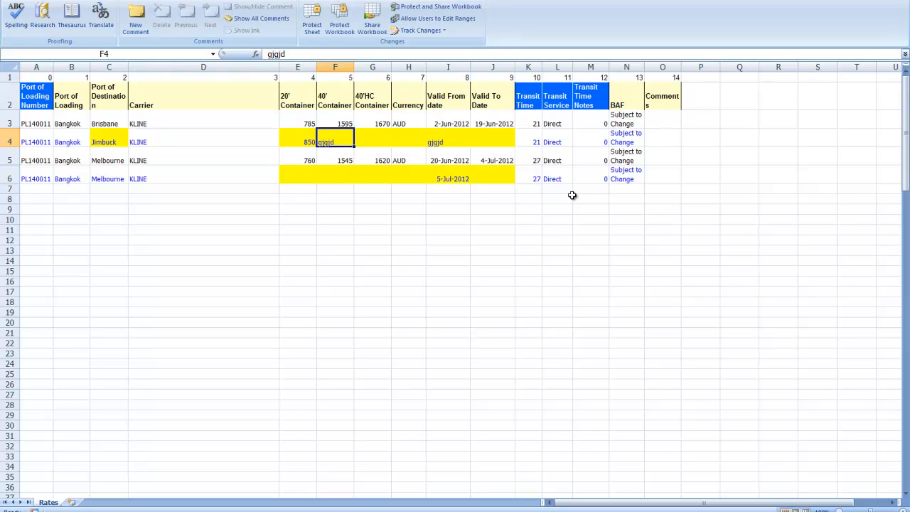
pyautogui.write('1675')
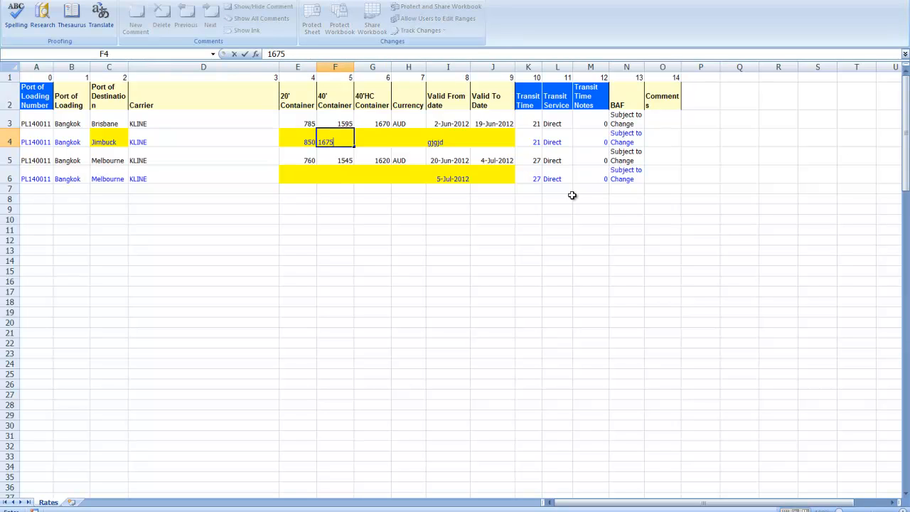
pyautogui.press('Tab')
pyautogui.write('189')
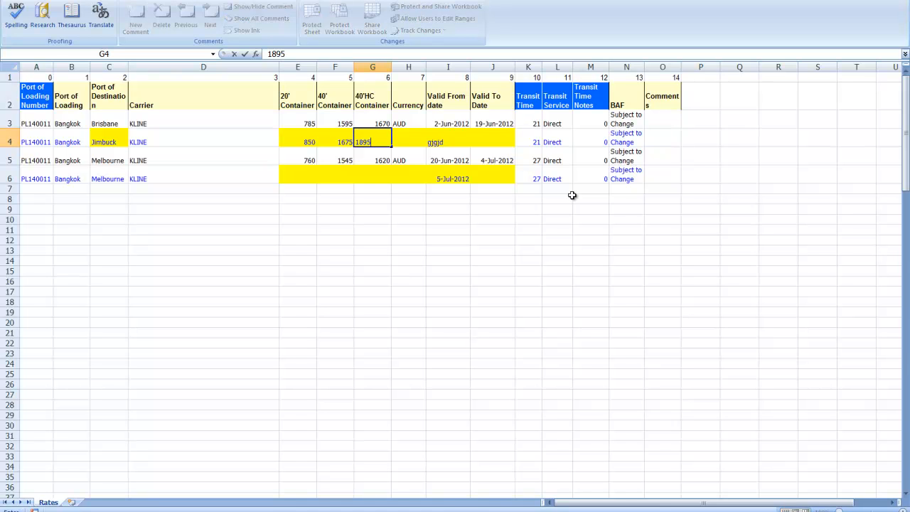
pyautogui.press('Tab')
pyautogui.write('A')
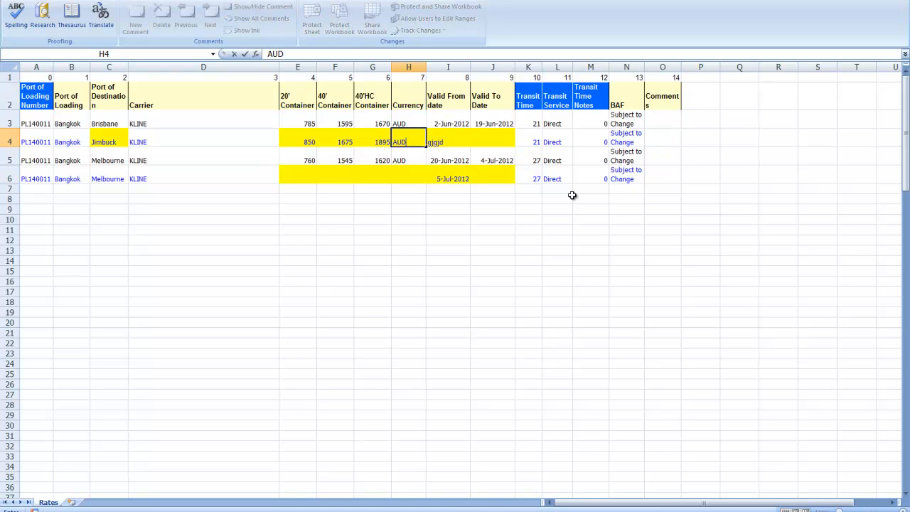
pyautogui.press('Tab')
# Set row 4's Valid From date to 20/6/12 and its Valid To date to 3/12/12.
pyautogui.write('20')
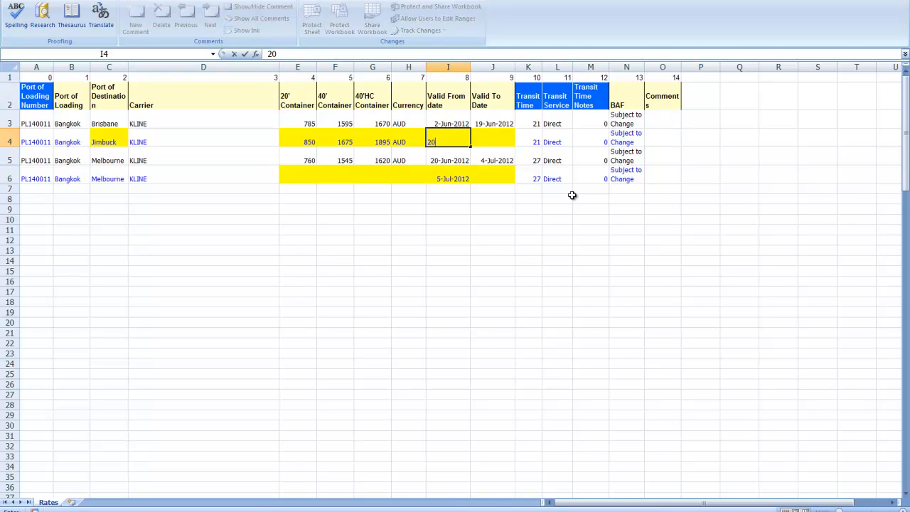
pyautogui.write('/6/12')
pyautogui.press('Tab')
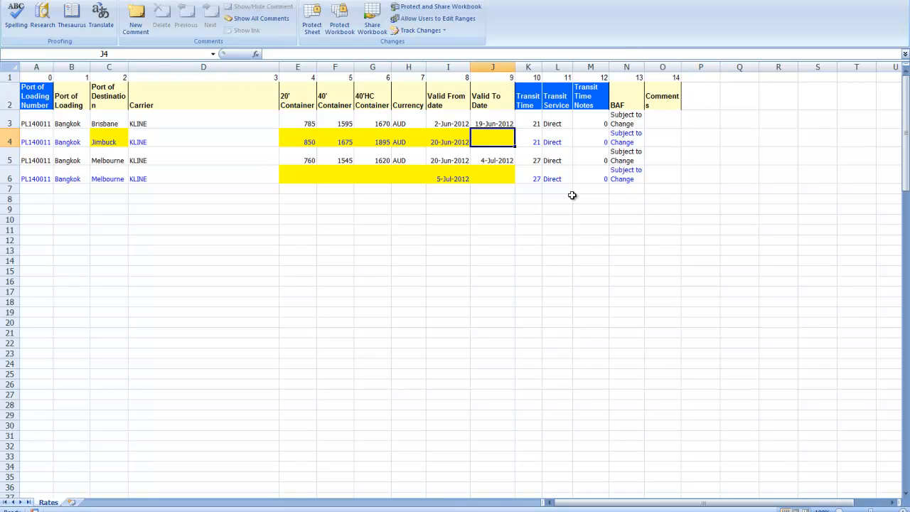
pyautogui.write('3')
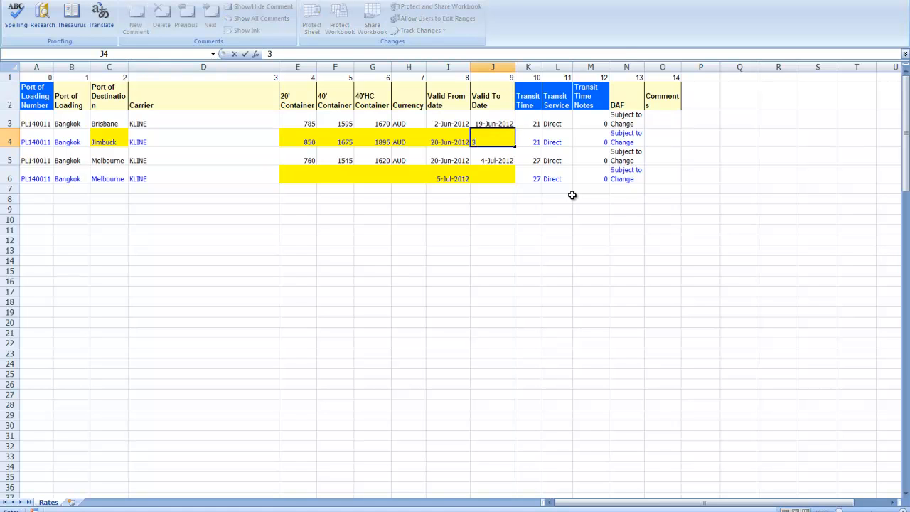
pyautogui.write('/12/12')
pyautogui.press('Return')
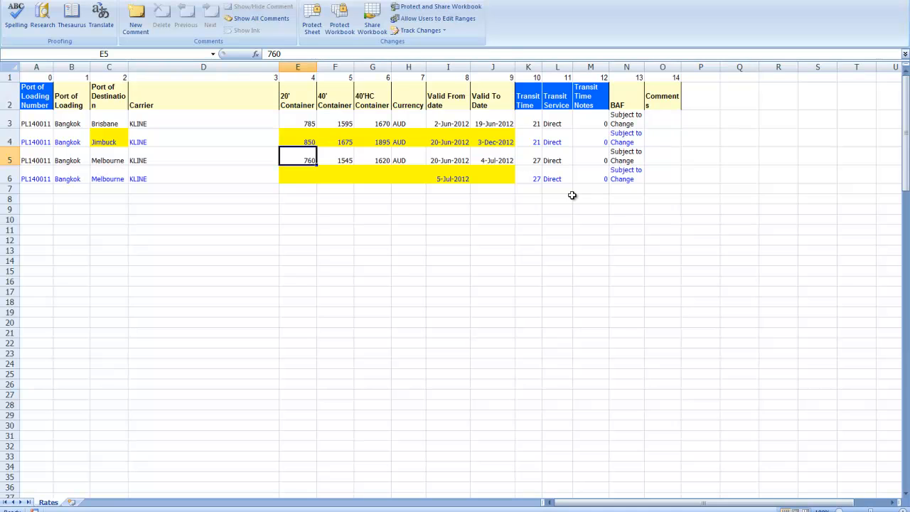
# Fill row 6 with a 20' rate of 765, a 40' rate of 876, a 40'HC rate of 985 and currency USD.
pyautogui.press('Return')
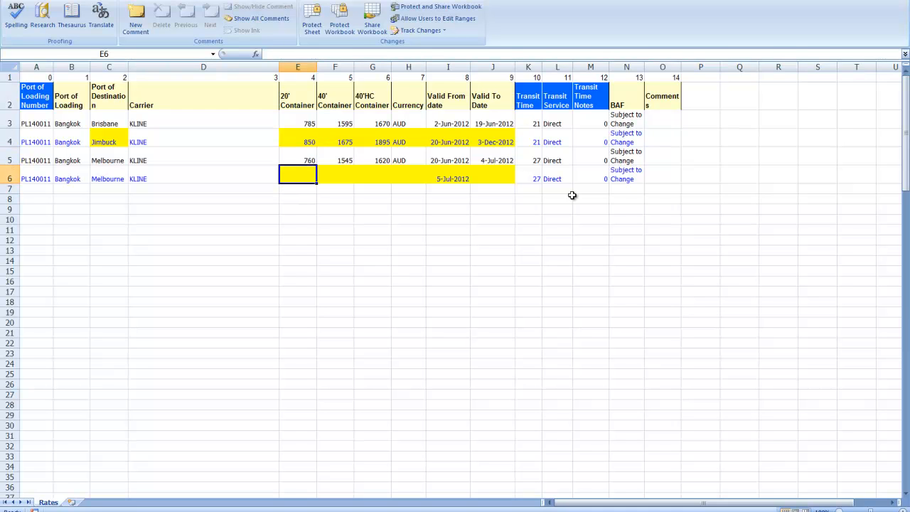
pyautogui.write('765')
pyautogui.press('Tab')
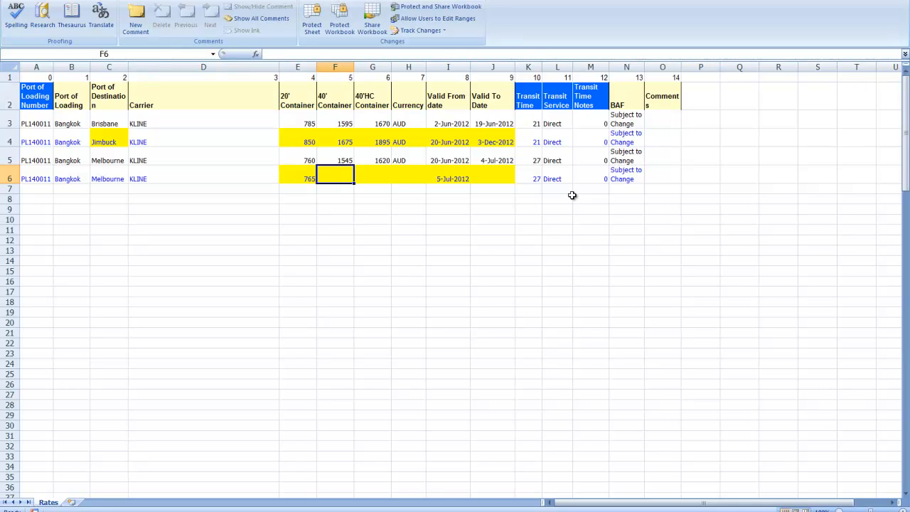
pyautogui.write('8')
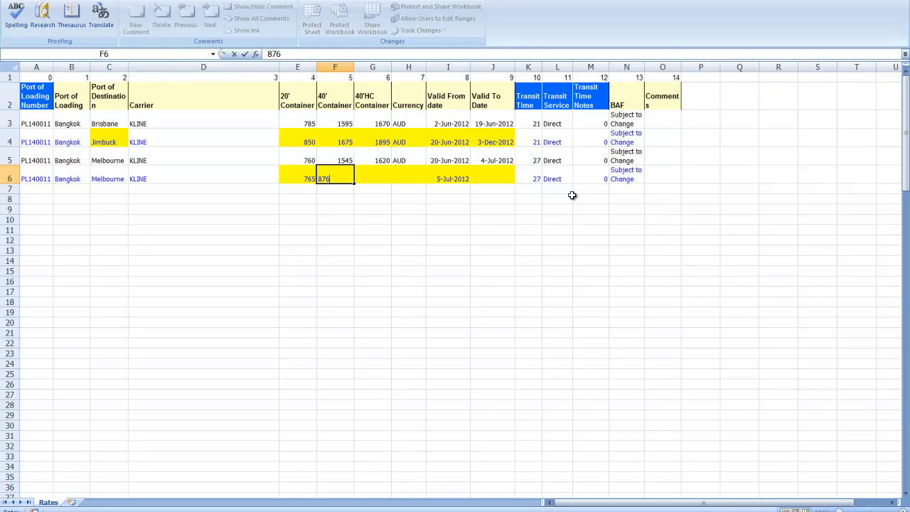
pyautogui.write('76')
pyautogui.press('Tab')
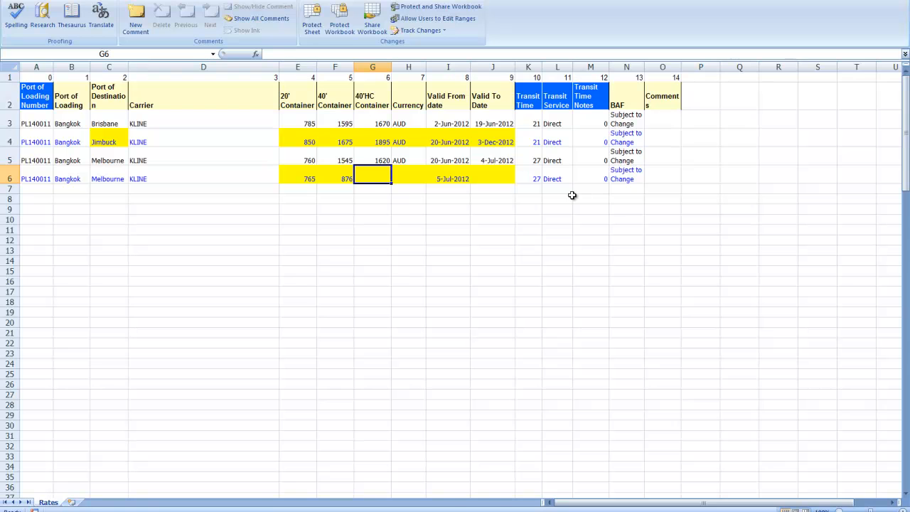
pyautogui.write('985')
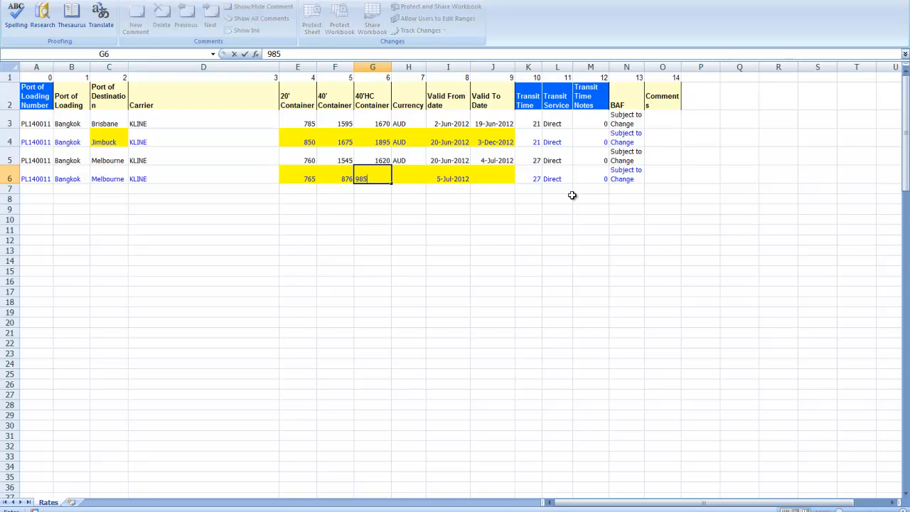
pyautogui.press('Tab')
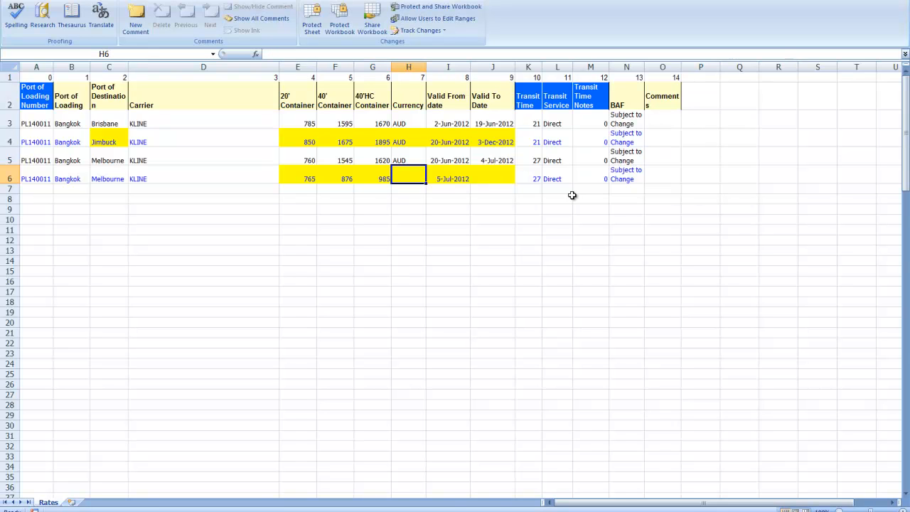
pyautogui.write('USD')
pyautogui.press('Tab')
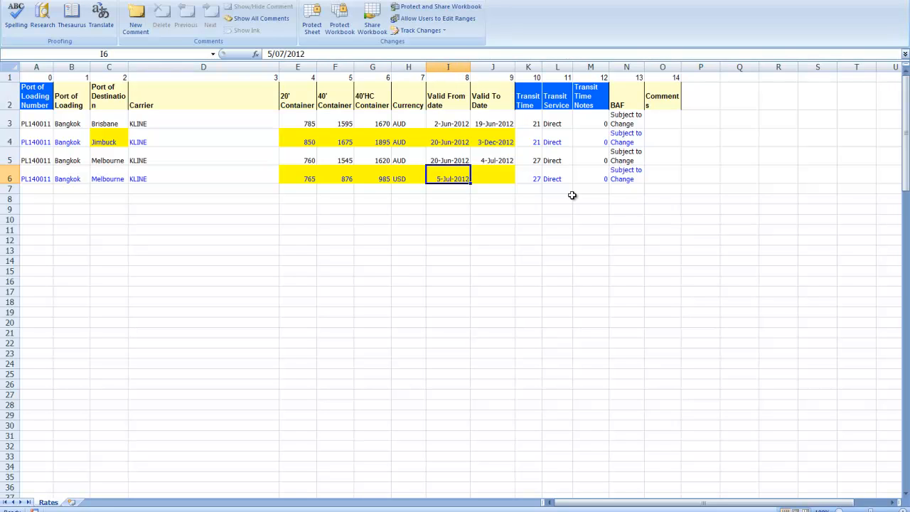
# Set the Valid To date in row 6 to 7/9/12.
pyautogui.press('Tab')
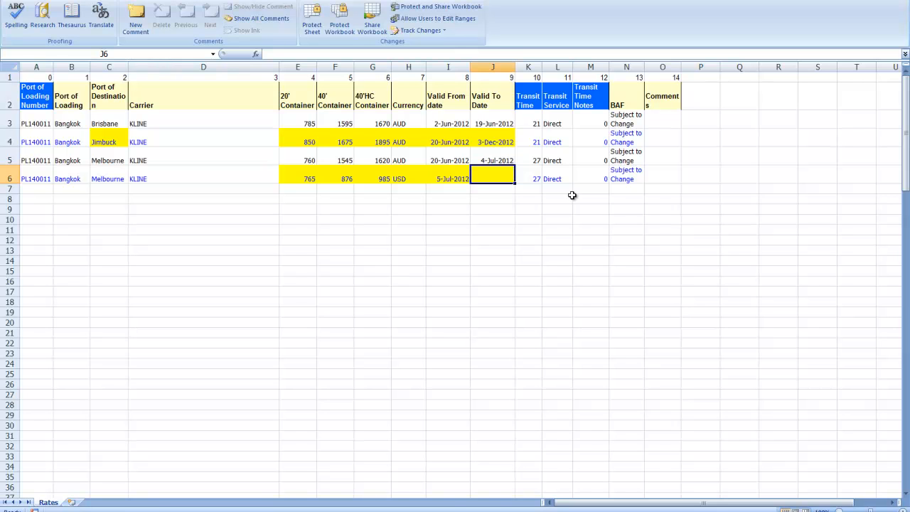
pyautogui.write('7/9/12')
pyautogui.press('Return')
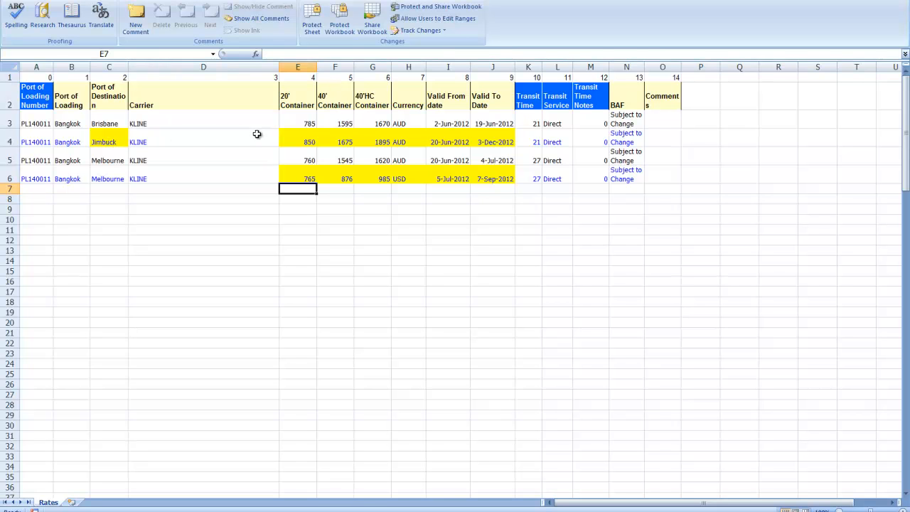
# Replace the invalid port of destination in cell C4 with Brisbane.
pyautogui.click(104, 138)
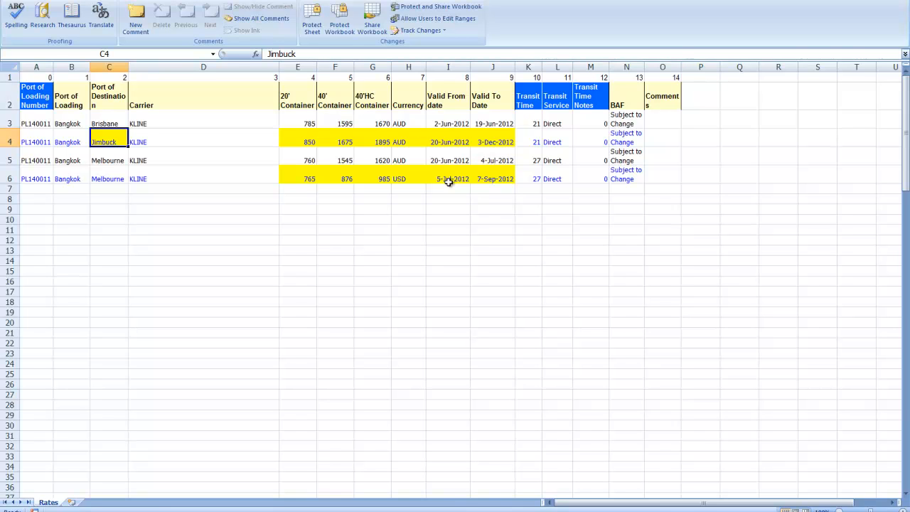
pyautogui.write('Br')
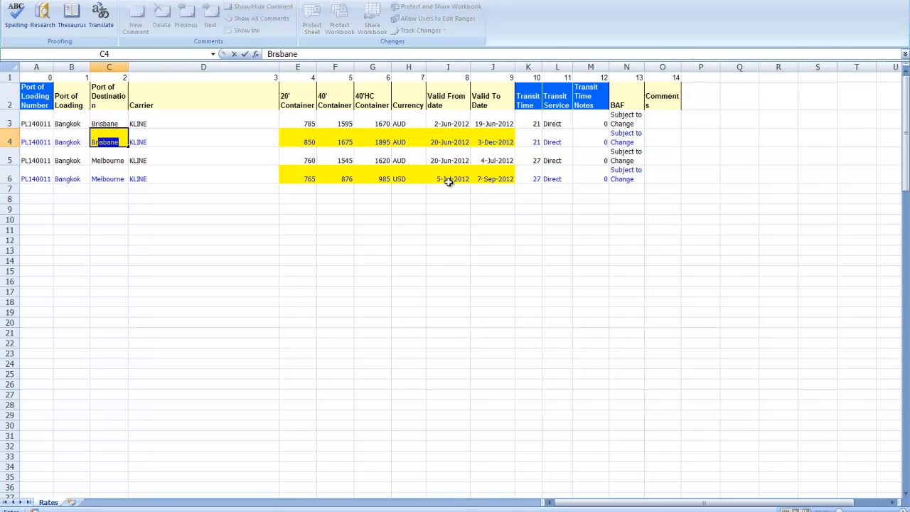
pyautogui.write('isbane')
pyautogui.press('Return')
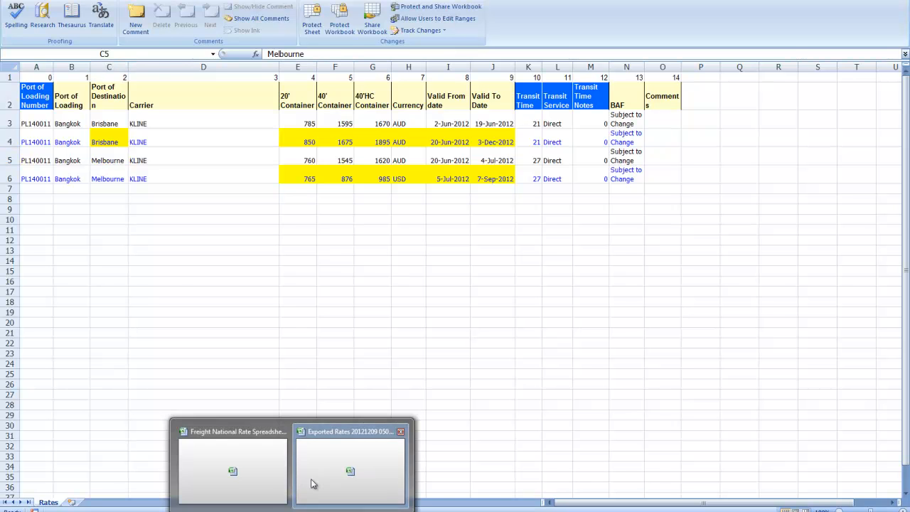
# Switch to the Freight National Rate spreadsheet and import the rates from Exported Rates 20121209 0503.xlsx through the filter form.
pyautogui.click(219, 465)
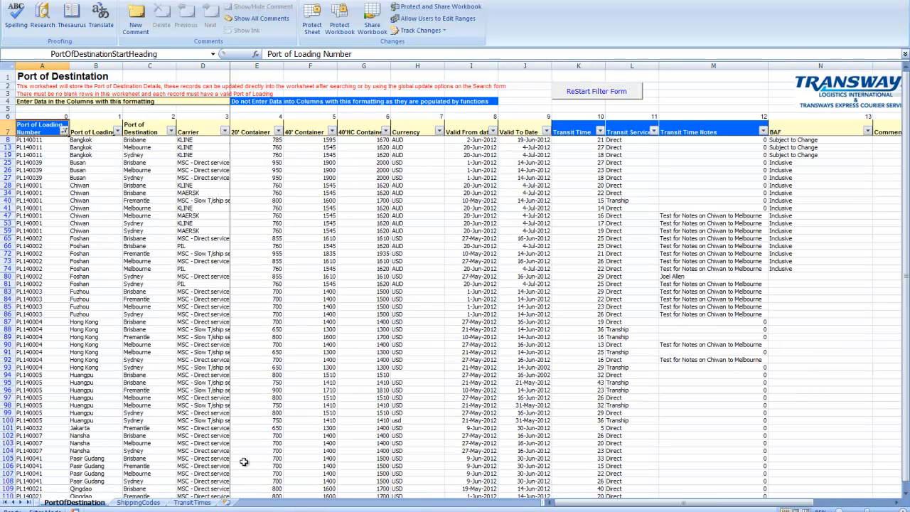
pyautogui.click(604, 92)
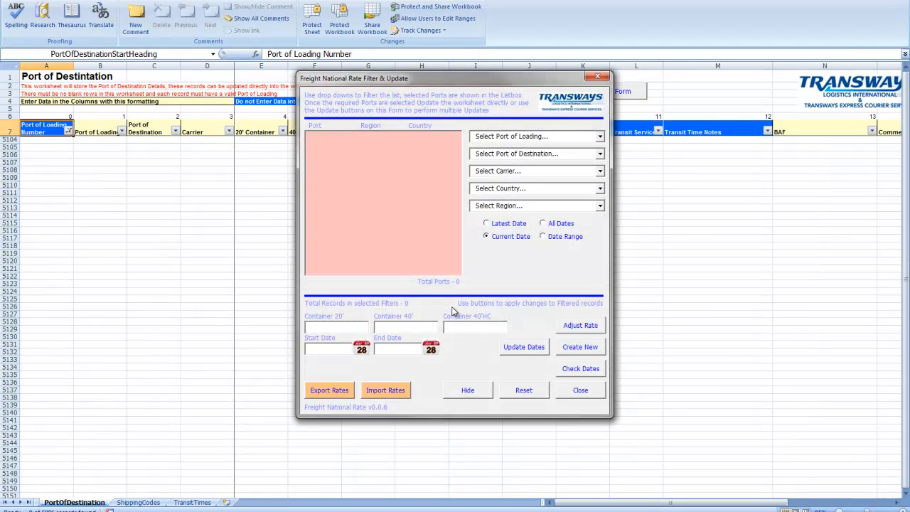
pyautogui.click(385, 390)
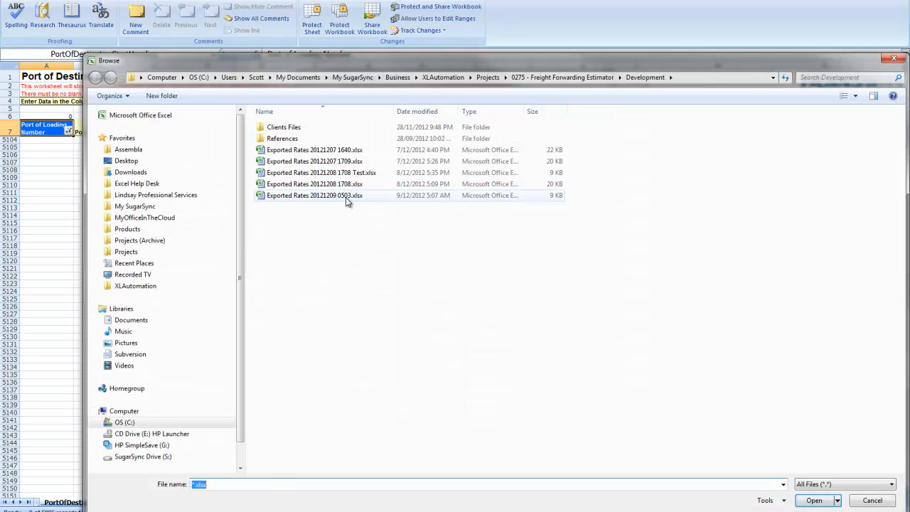
pyautogui.doubleClick(346, 199)
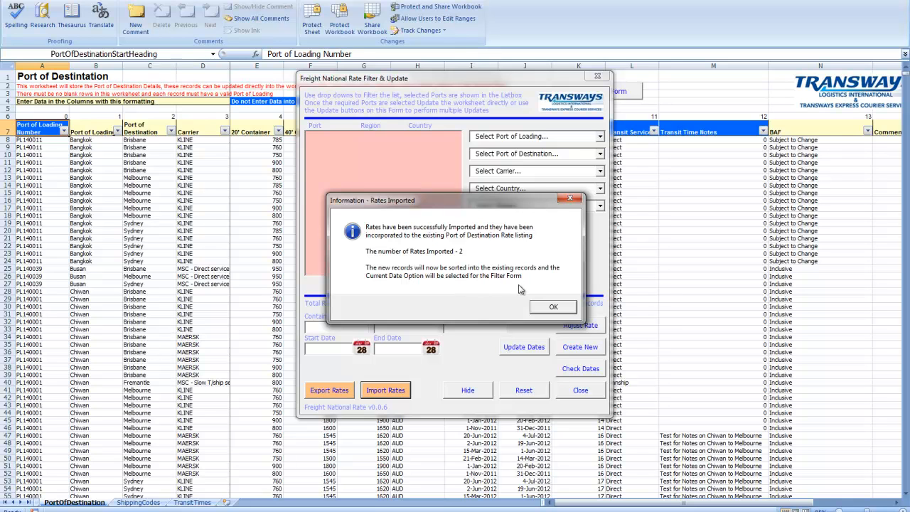
pyautogui.click(551, 309)
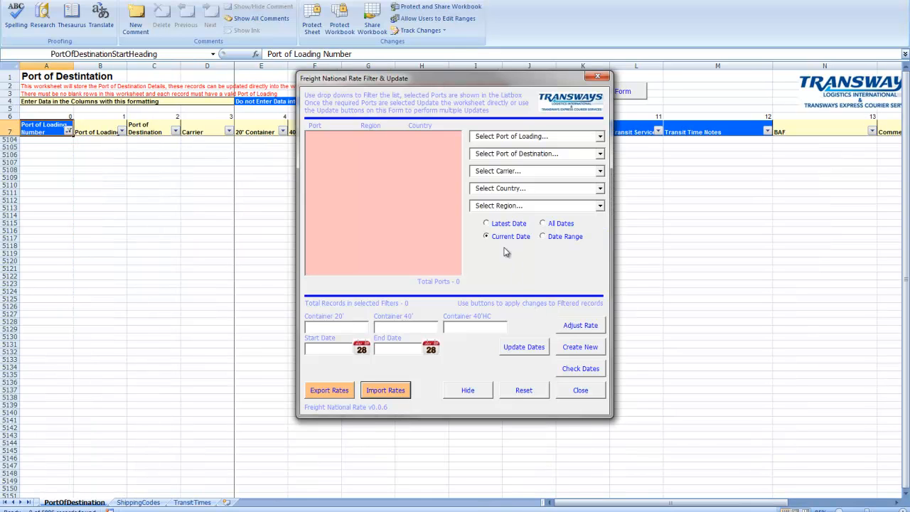
# Filter the freight rates by Latest Date, move the form clear of the data and select the Bangkok records in rows 8 and 14.
pyautogui.click(488, 225)
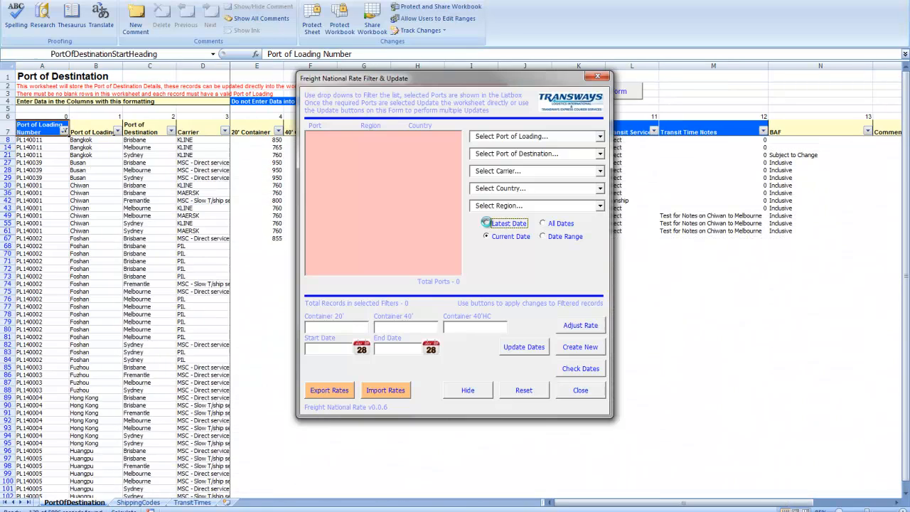
pyautogui.moveTo(468, 76); pyautogui.dragTo(496, 273)
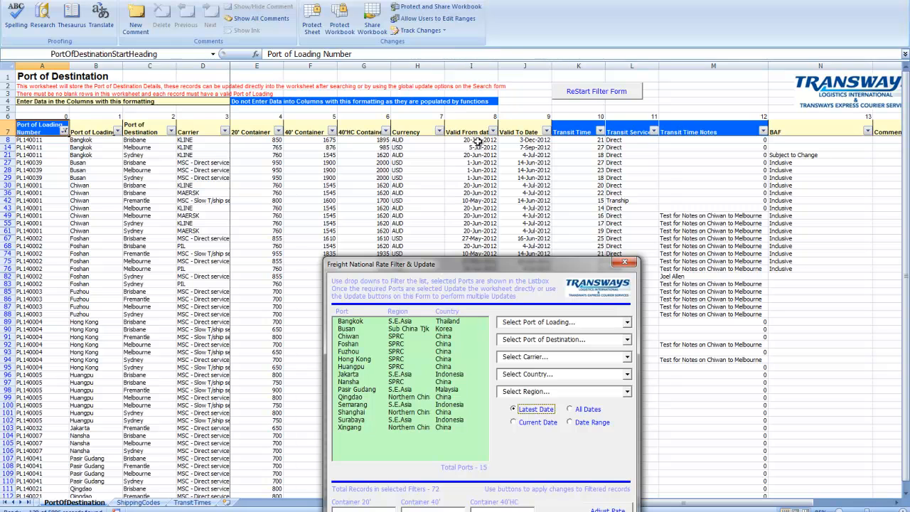
pyautogui.moveTo(4, 141); pyautogui.dragTo(7, 146)
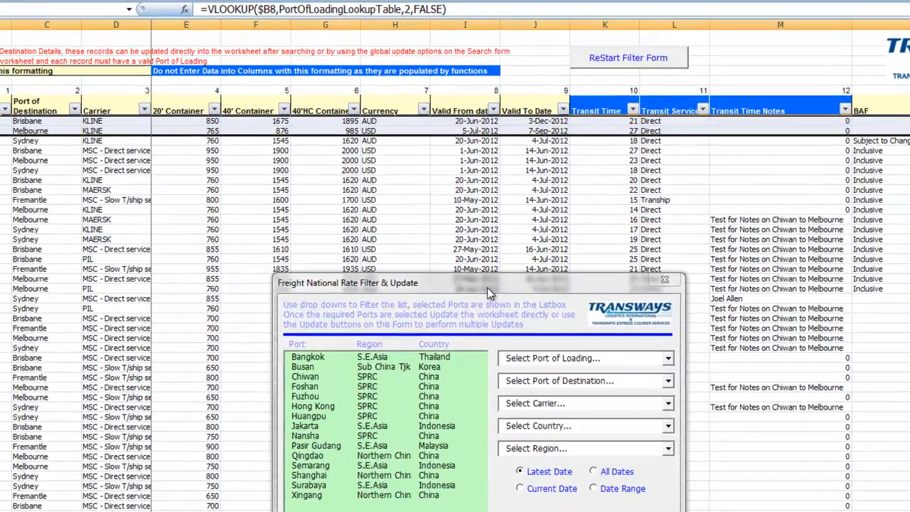
# Try to import Exported Rates 20121209 0503.xlsx a second time and uncover the source rows behind the validation message.
pyautogui.moveTo(489, 287); pyautogui.dragTo(465, 40)
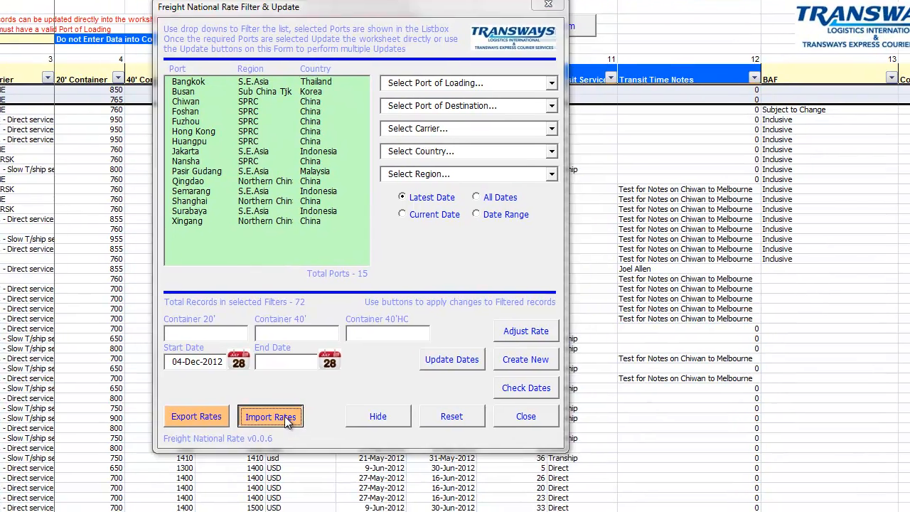
pyautogui.click(380, 448)
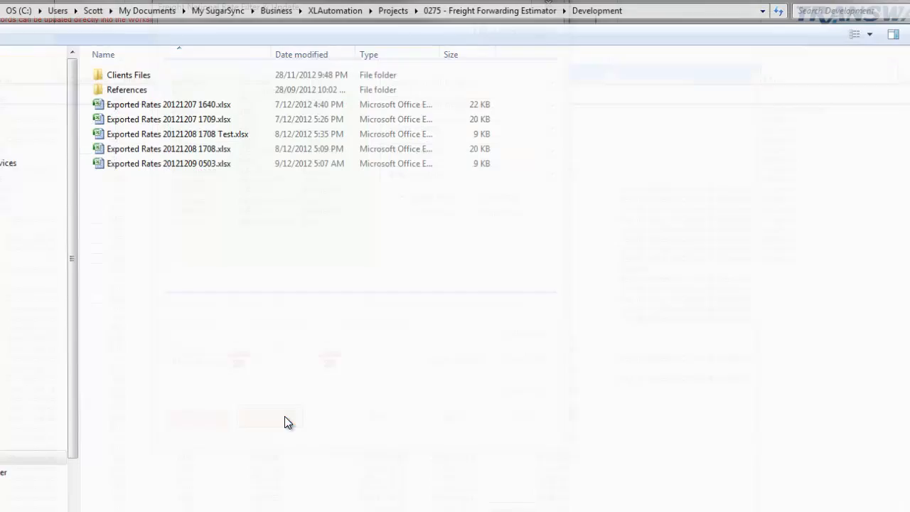
pyautogui.doubleClick(206, 164)
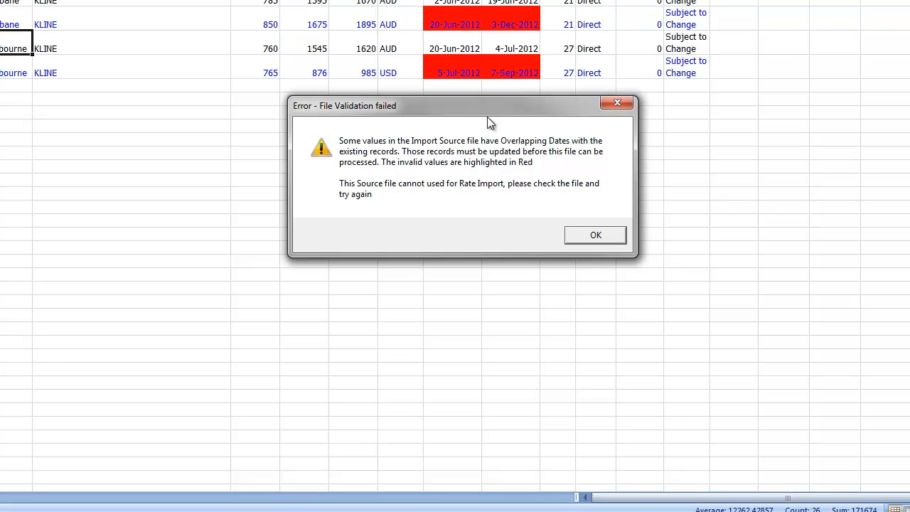
pyautogui.moveTo(491, 111); pyautogui.dragTo(483, 191)
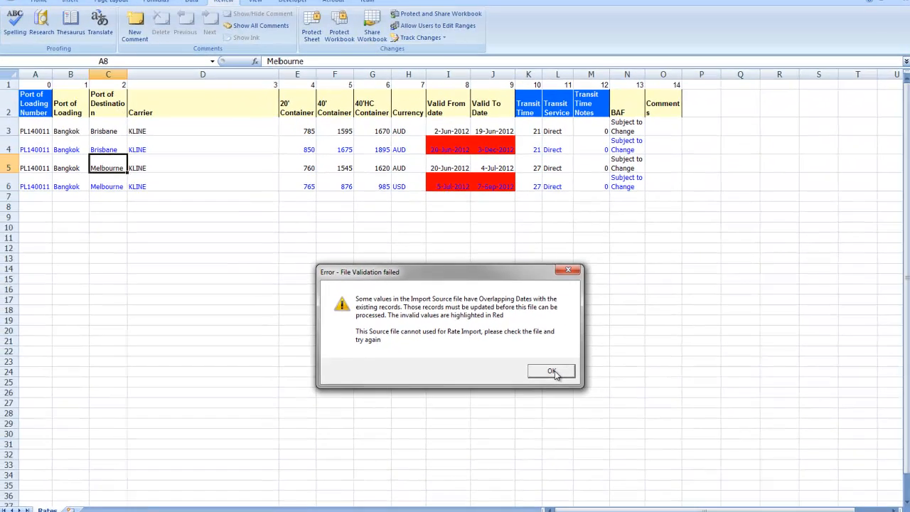
# Dismiss the validation message and close the Exported Rates 20121209 0503.xlsx workbook, saving its changes.
pyautogui.click(587, 314)
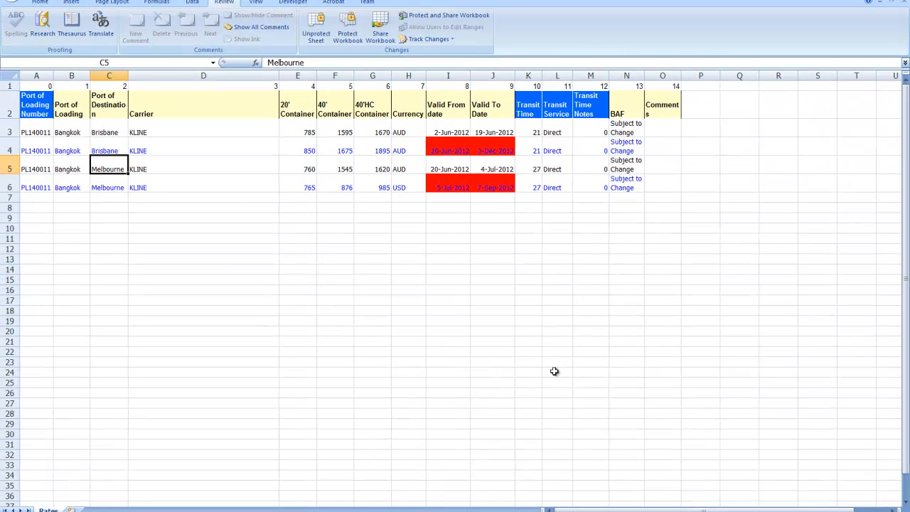
pyautogui.click(906, 3)
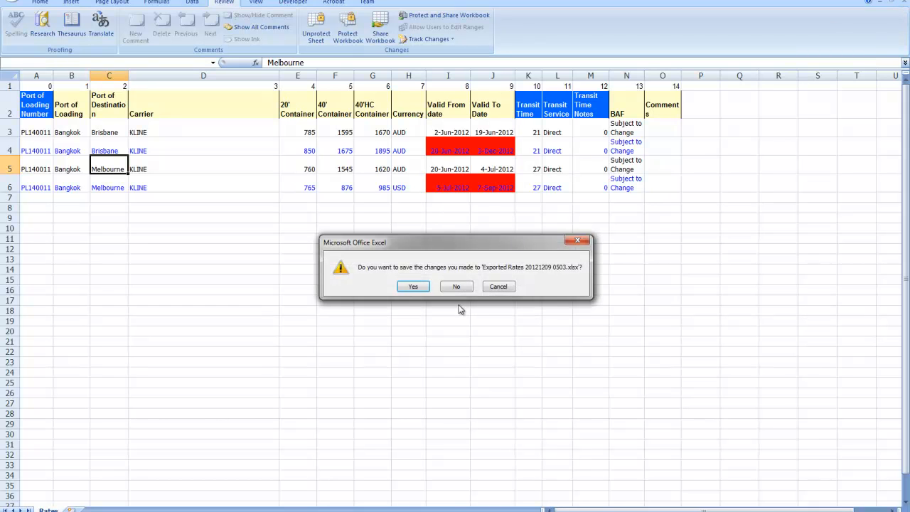
pyautogui.click(409, 286)
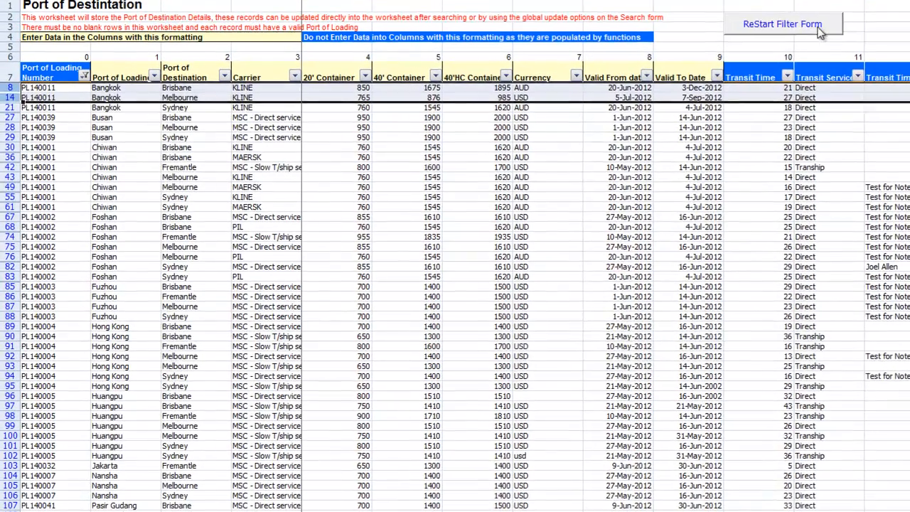
# Restart the filter form, filter the freight rates by Latest Date and reposition the form over the worksheet.
pyautogui.click(615, 100)
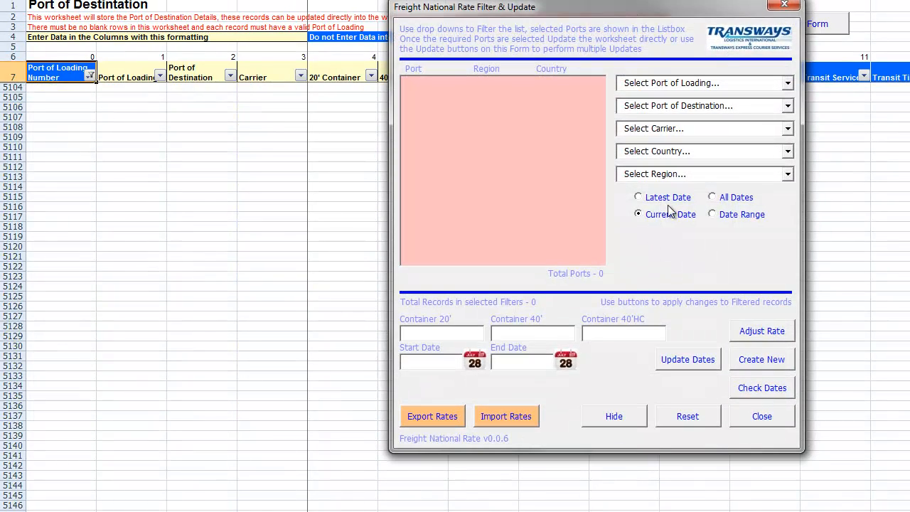
pyautogui.click(646, 199)
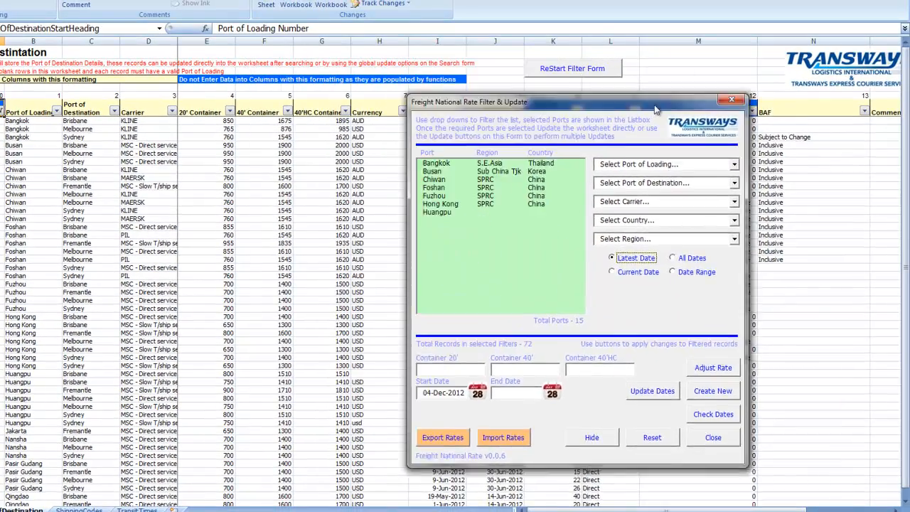
pyautogui.moveTo(655, 109); pyautogui.dragTo(732, 150)
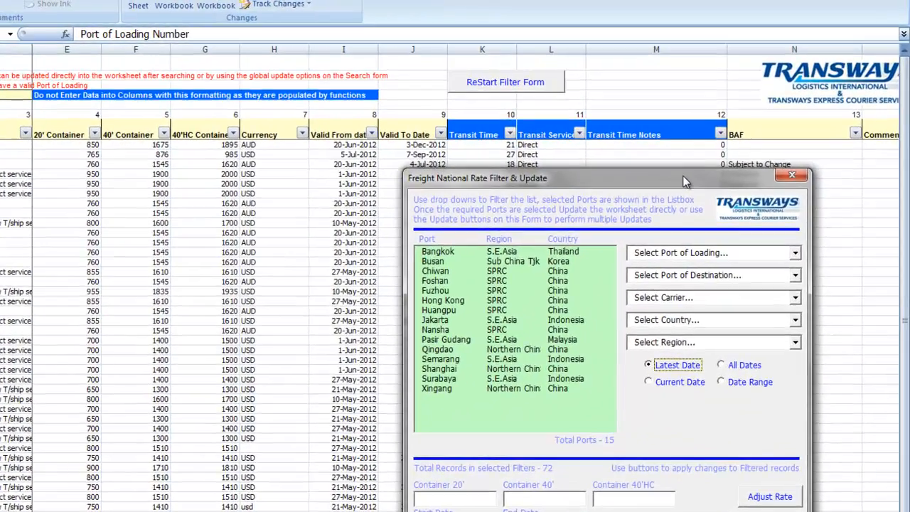
pyautogui.moveTo(685, 178); pyautogui.dragTo(669, 75)
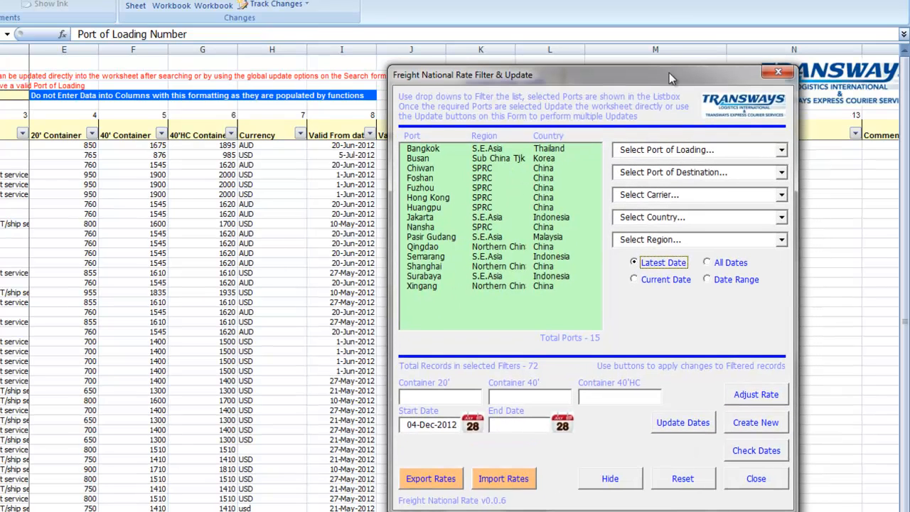